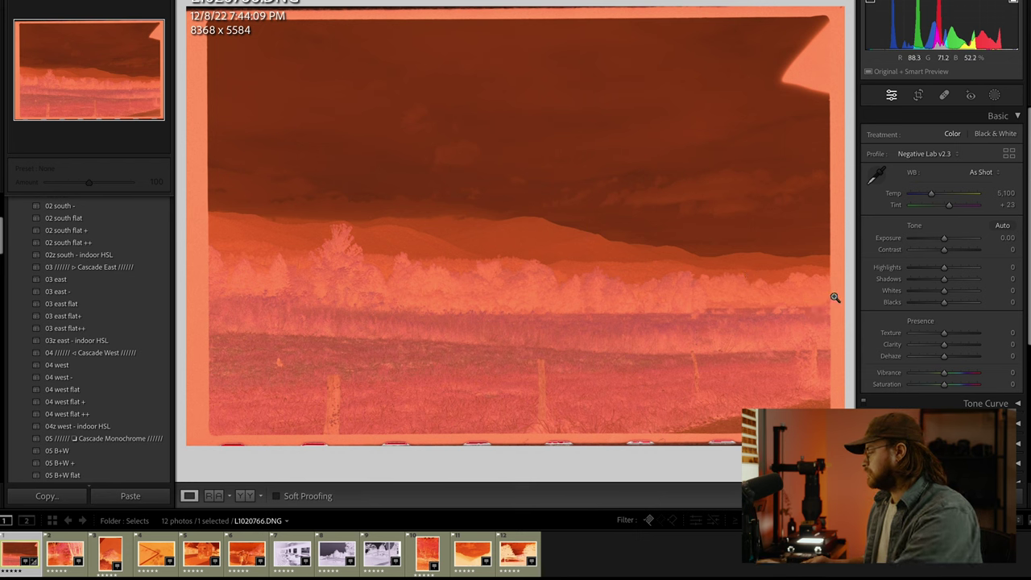
# - Neutralise the orange cast by sampling the film border, then convert the mountain negative in Negative Lab Pro
pyautogui.press('w')
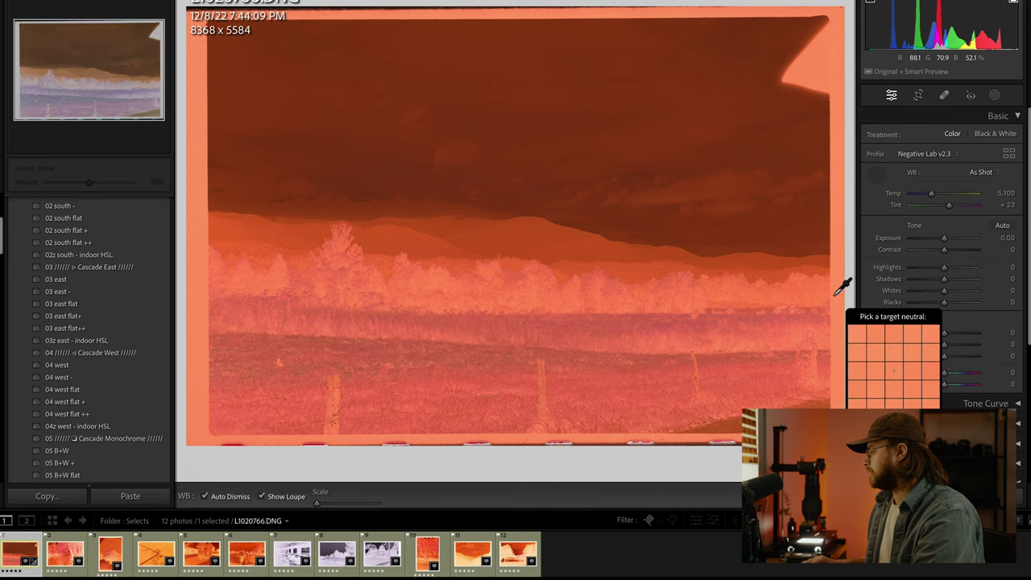
pyautogui.click(843, 278)
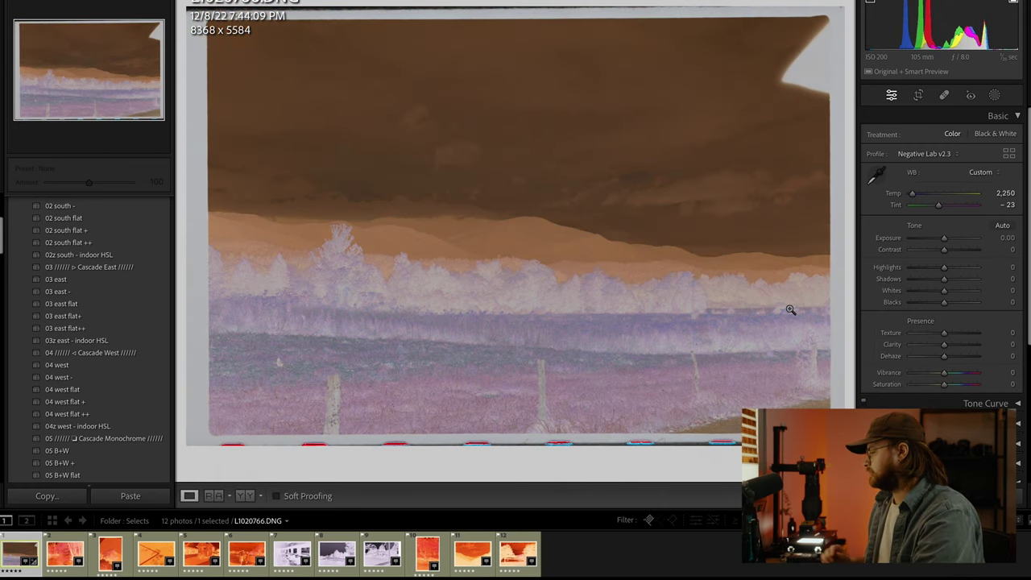
pyautogui.press('super+shift+n')
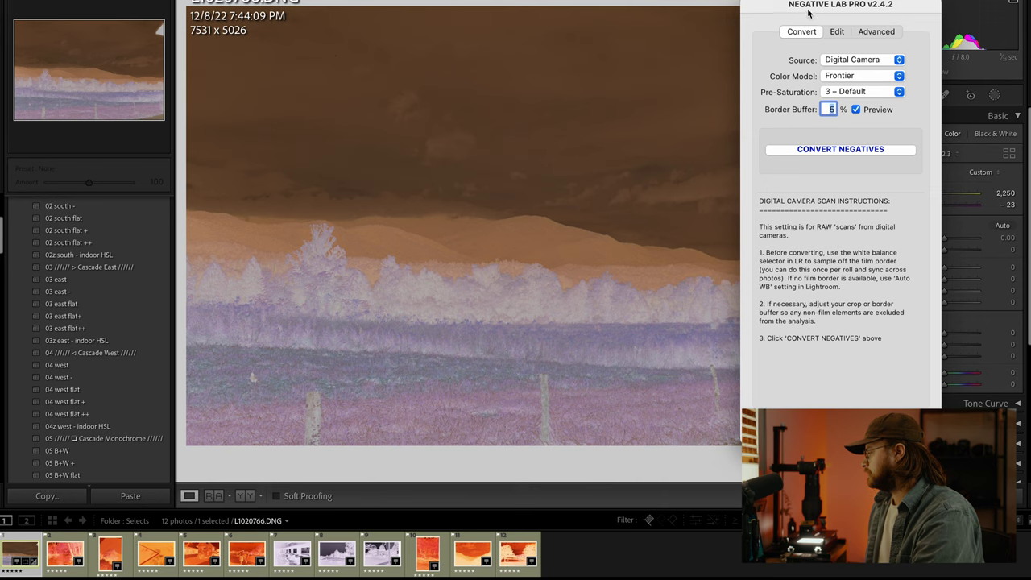
pyautogui.moveTo(809, 10); pyautogui.dragTo(923, 8)
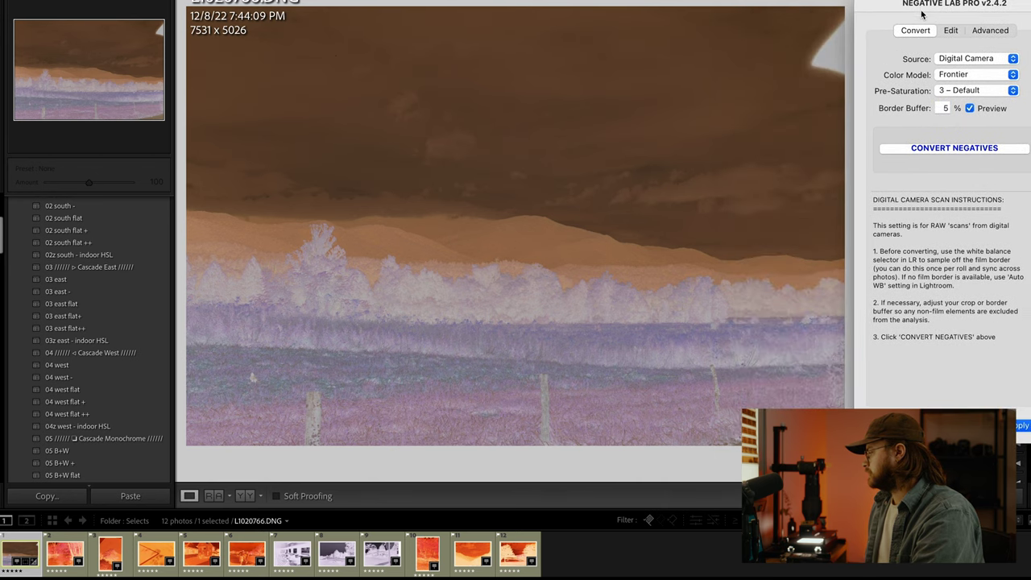
pyautogui.click(945, 149)
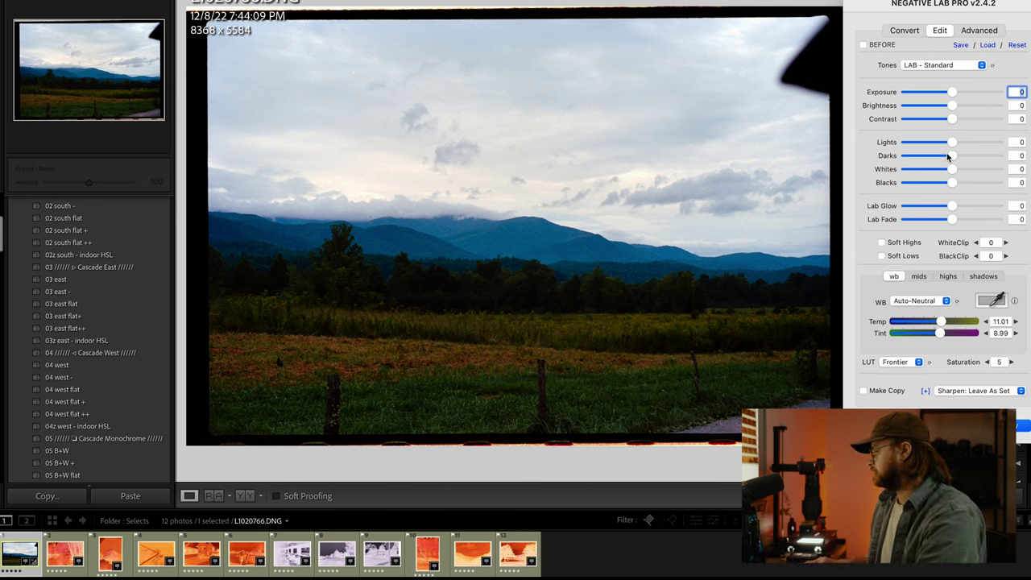
# - Lift Darks to 26 and warm Temp to 22, then apply the conversion
pyautogui.moveTo(949, 155); pyautogui.dragTo(978, 155)
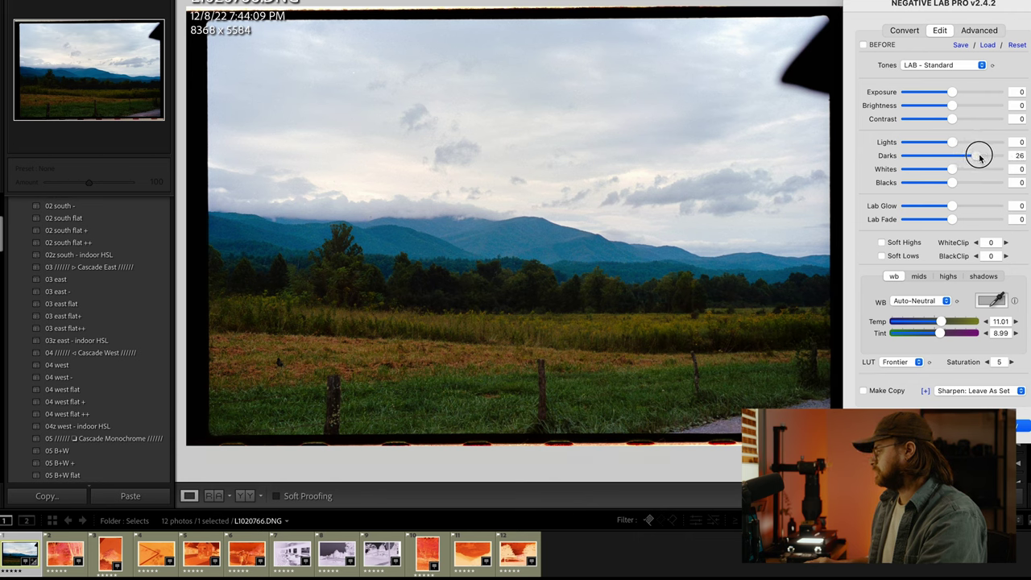
pyautogui.click(941, 322)
pyautogui.moveTo(941, 322); pyautogui.dragTo(946, 336)
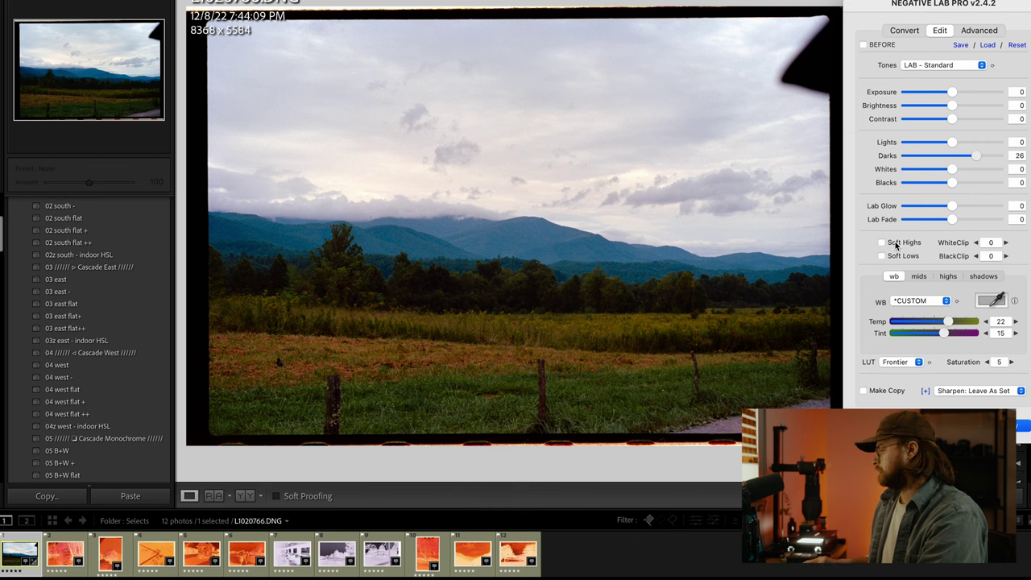
pyautogui.click(951, 183)
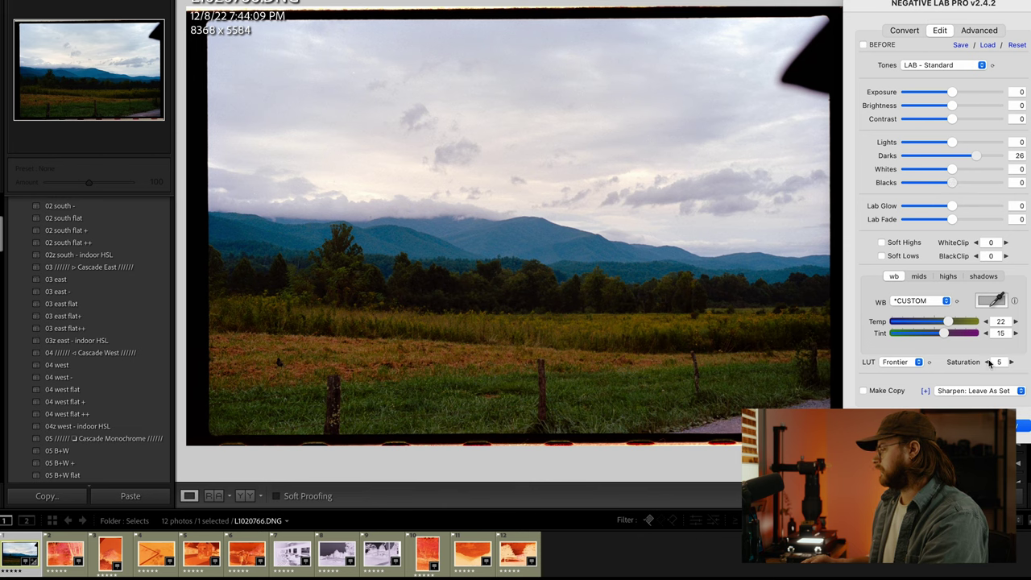
pyautogui.click(1016, 423)
# - Go to the forest-stream negative, set white balance from its film border, and convert it to a positive
pyautogui.press('Right')
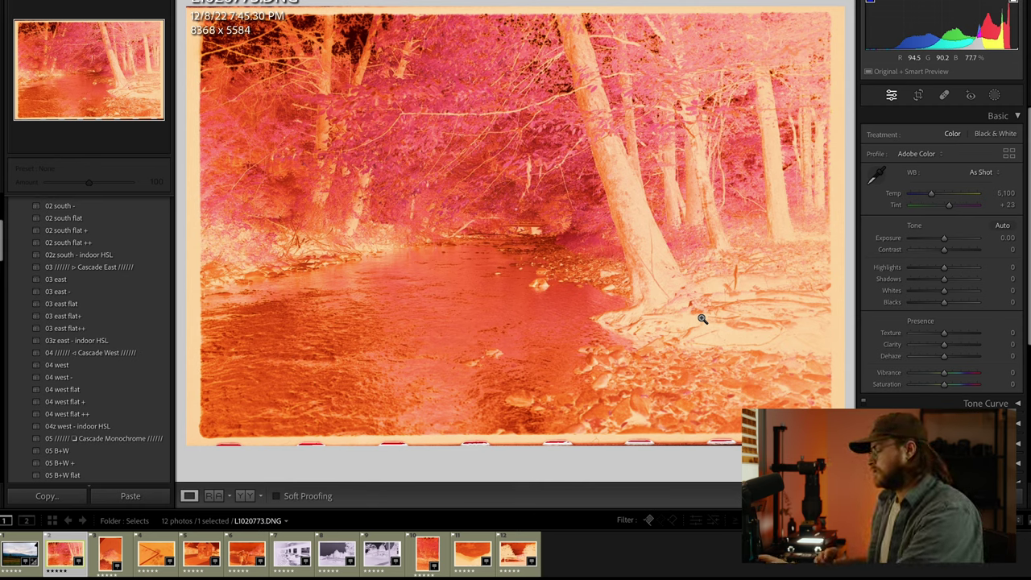
pyautogui.press('w')
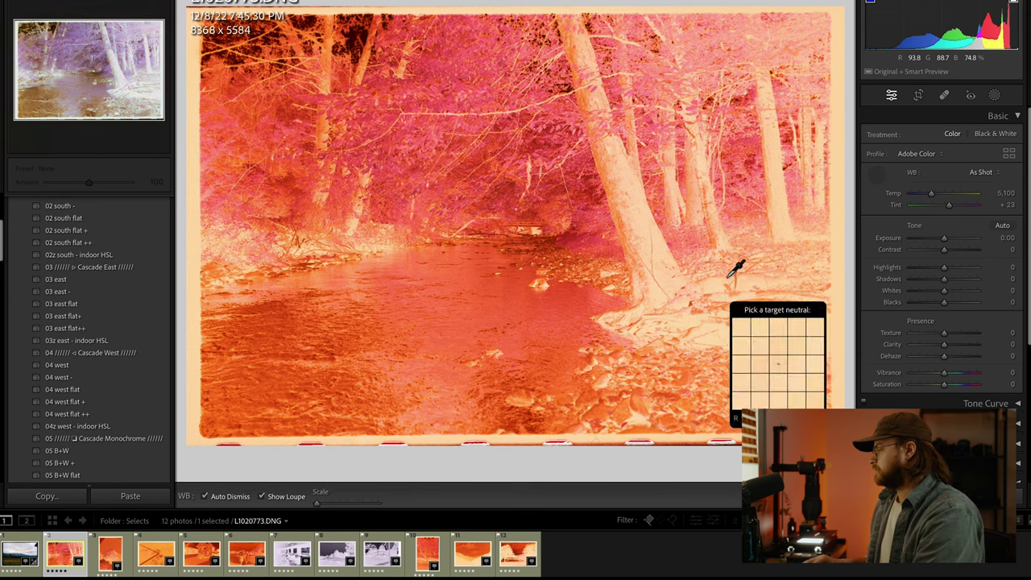
pyautogui.click(839, 170)
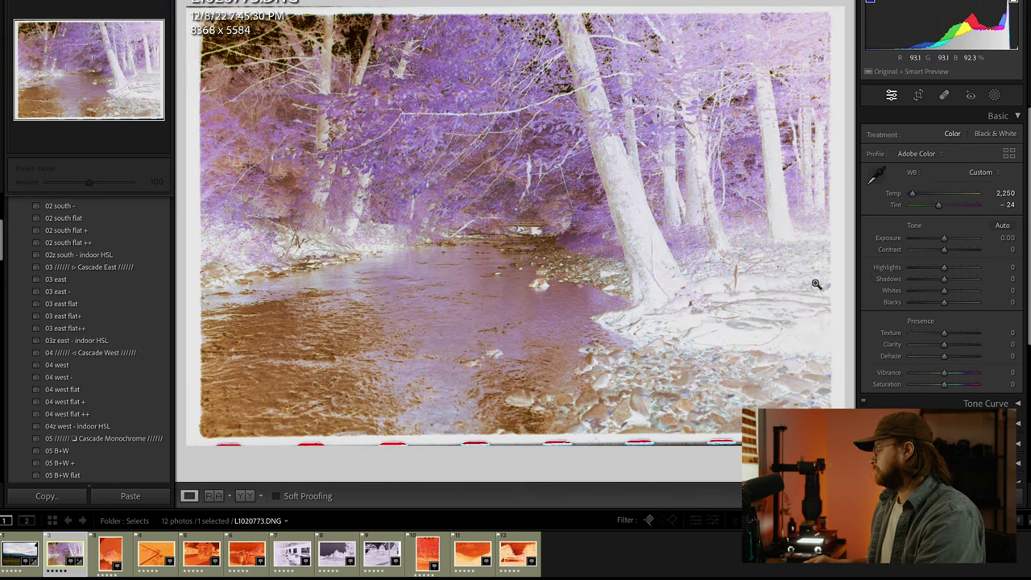
pyautogui.press('super+n')
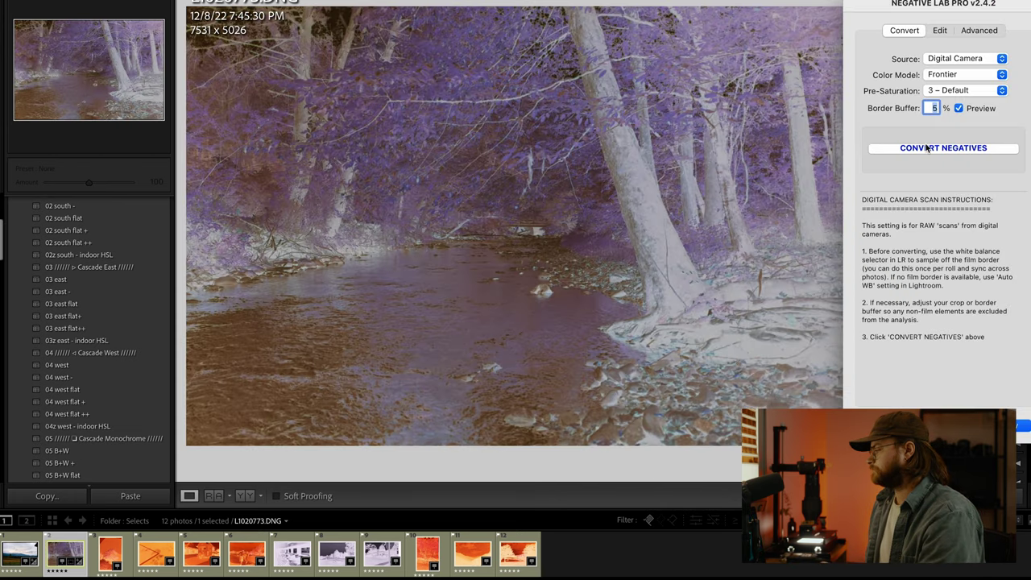
pyautogui.click(929, 147)
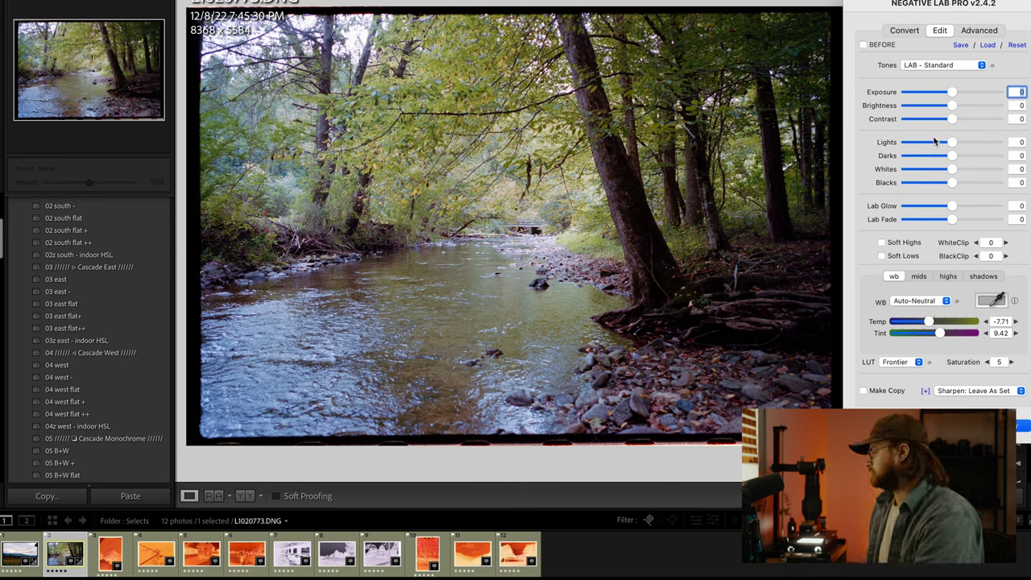
# - Brighten Darks to 17 and warm Temp to 15
pyautogui.click(955, 156)
pyautogui.moveTo(954, 155); pyautogui.dragTo(967, 155)
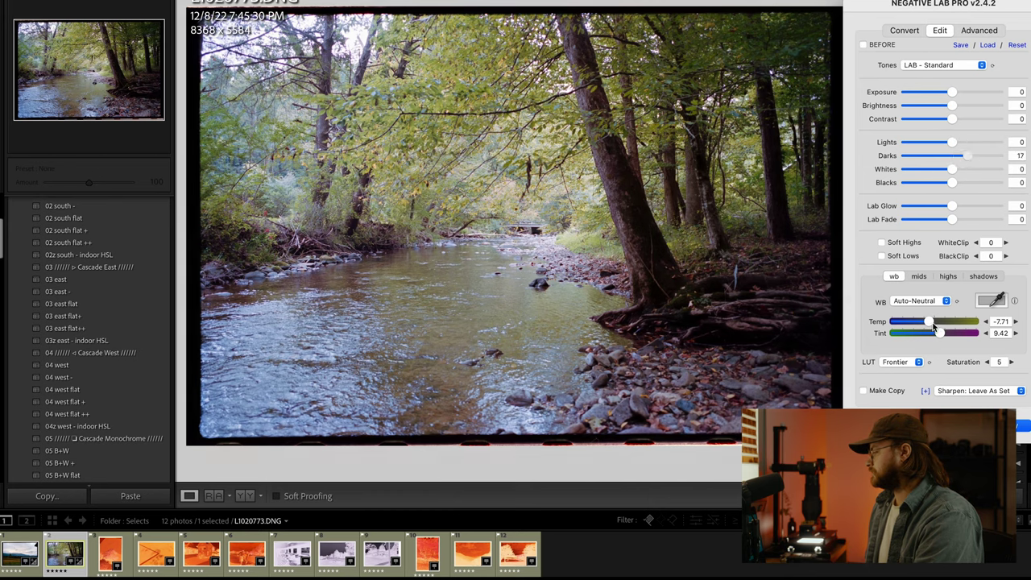
pyautogui.moveTo(929, 321); pyautogui.dragTo(946, 322)
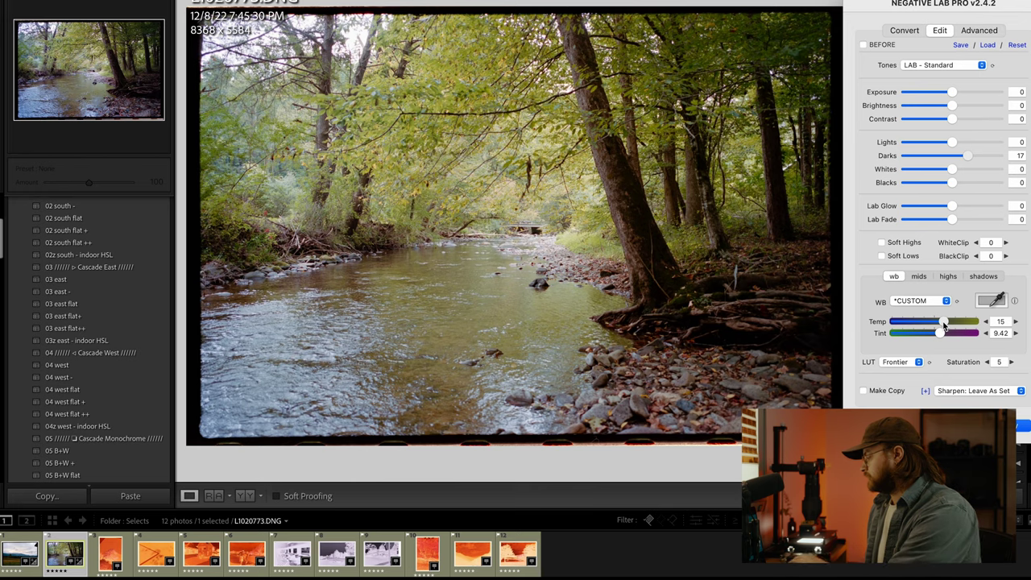
# - Close the editor, advance to the triangle negative, sample its border for white balance, and convert it
pyautogui.press('super+w')
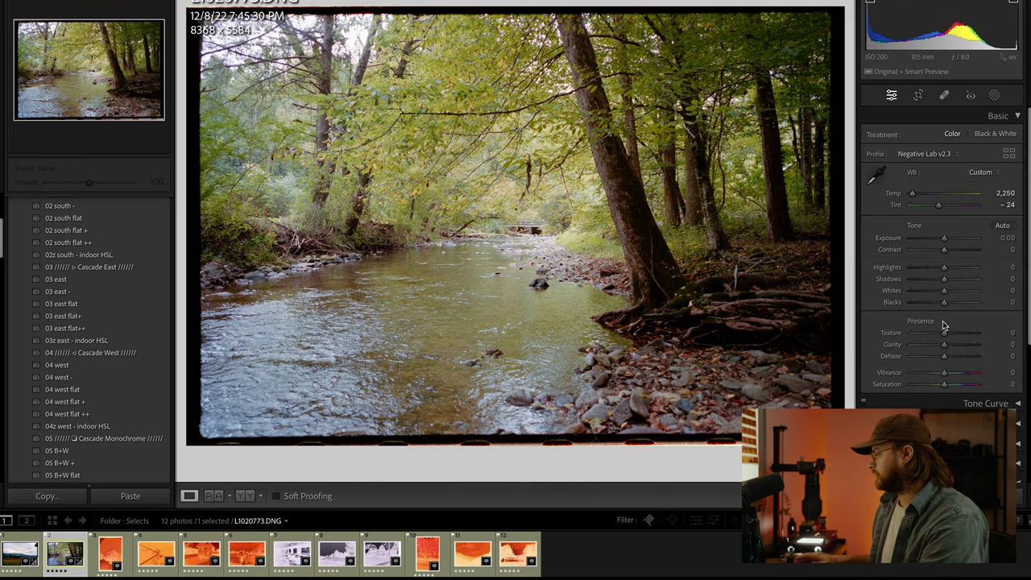
pyautogui.press('Right')
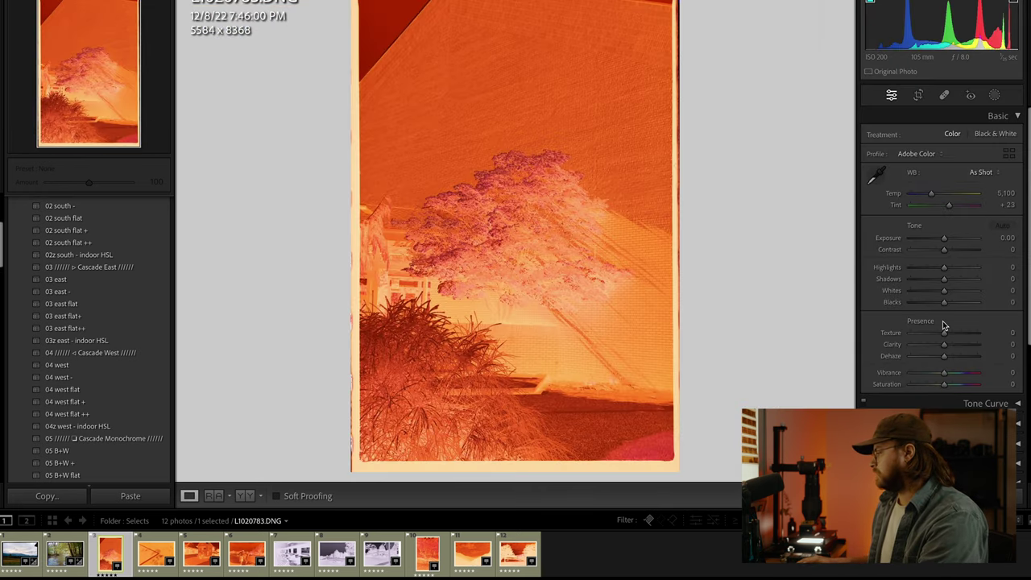
pyautogui.press('Right')
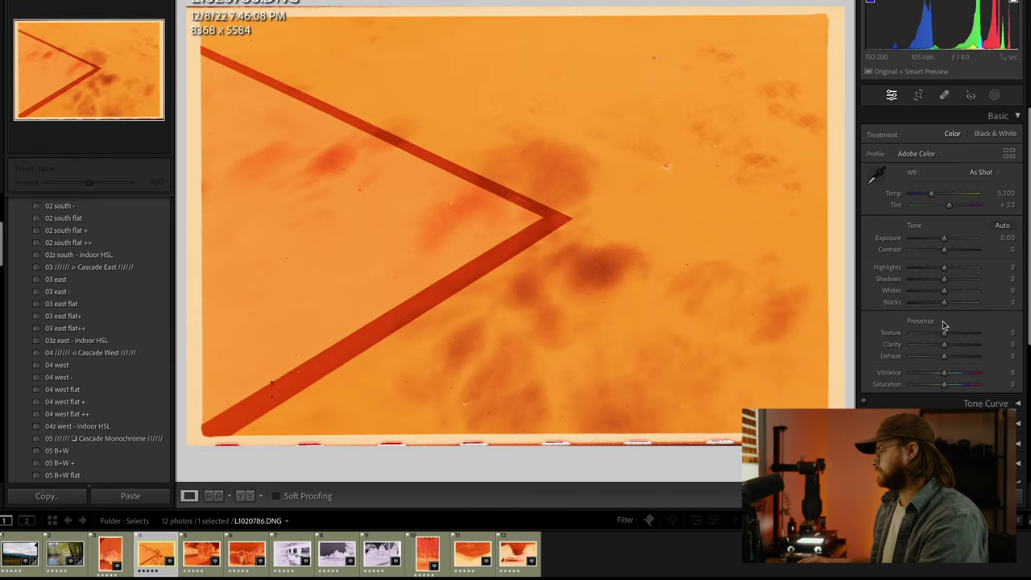
pyautogui.press('w')
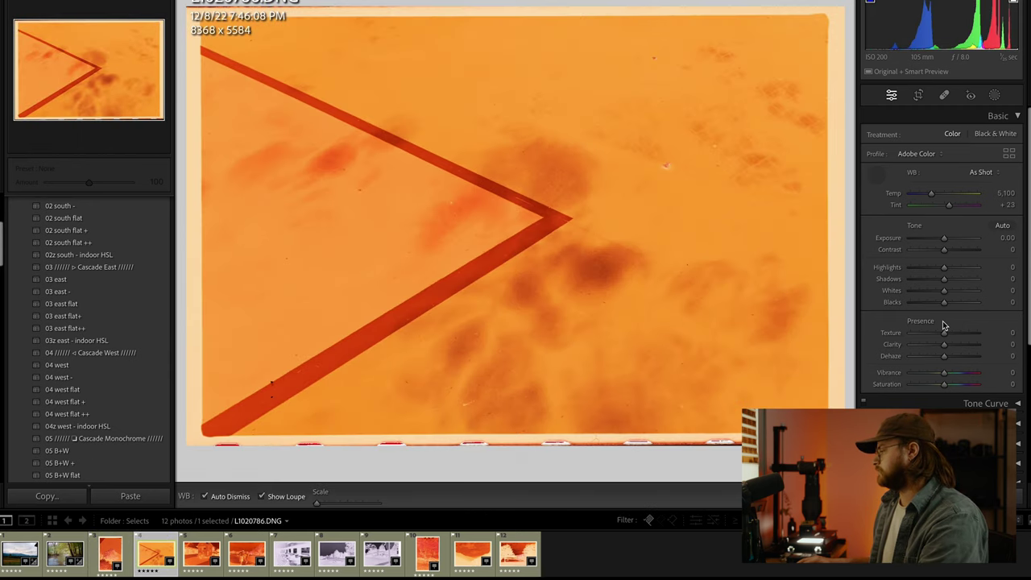
pyautogui.click(846, 219)
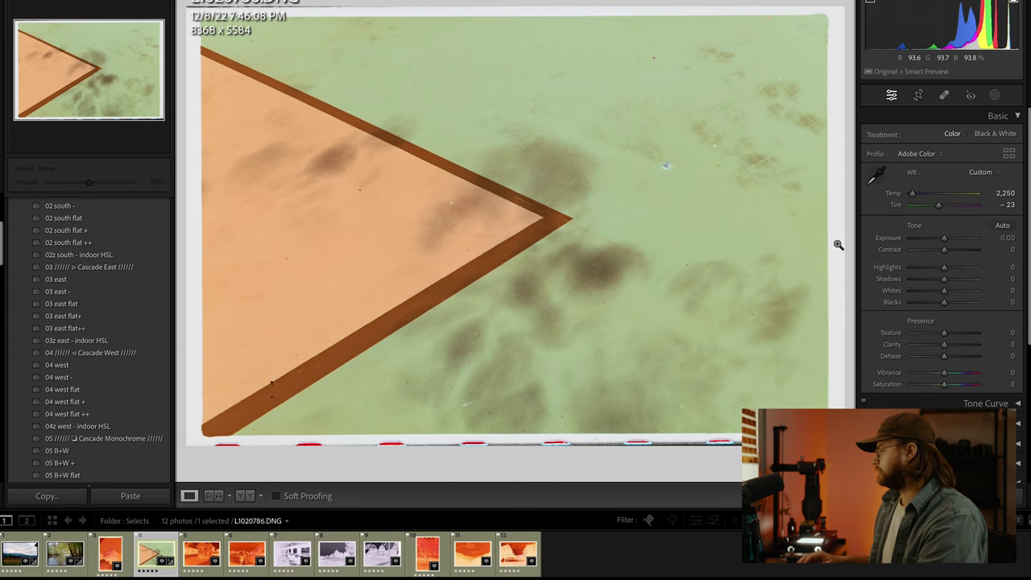
pyautogui.press('super+n')
pyautogui.click(950, 146)
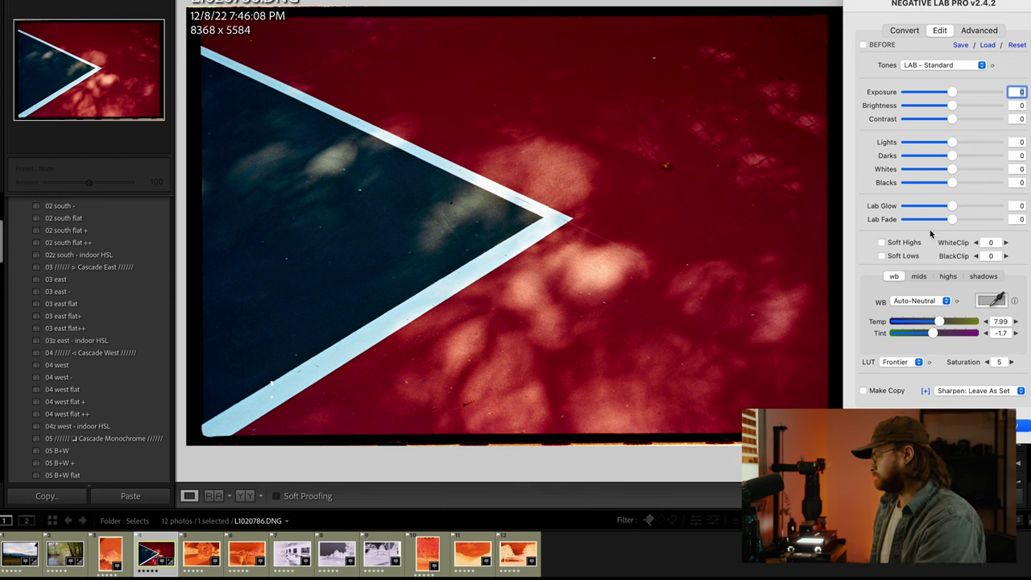
# - Warm the triangle photo's Temp to 47, close Negative Lab Pro, and advance to the charter-office negative
pyautogui.moveTo(939, 321); pyautogui.dragTo(964, 320)
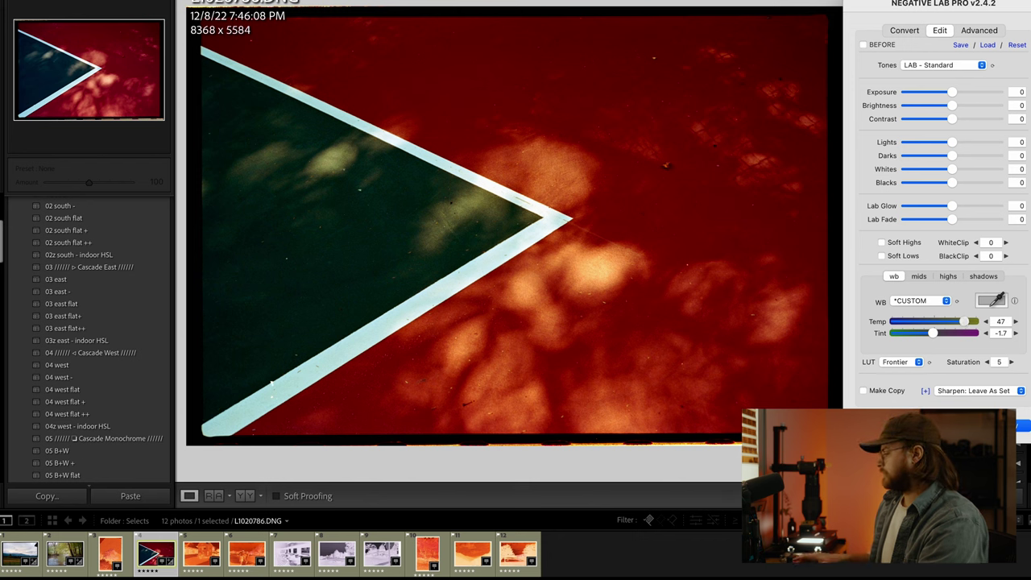
pyautogui.press('Return')
pyautogui.press('Right')
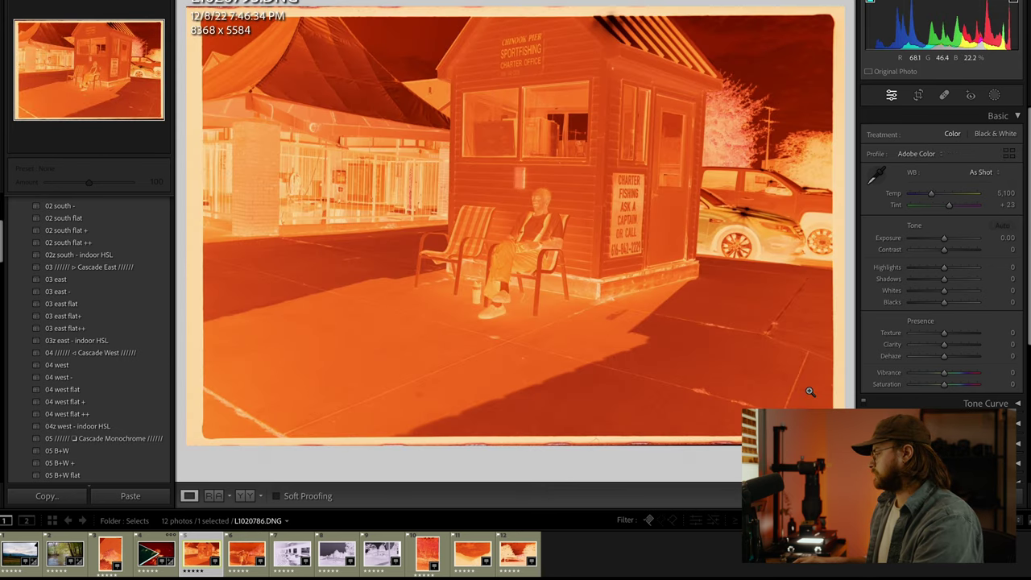
# - Set white balance from the film border and convert the charter-office negative to a positive
pyautogui.press('w')
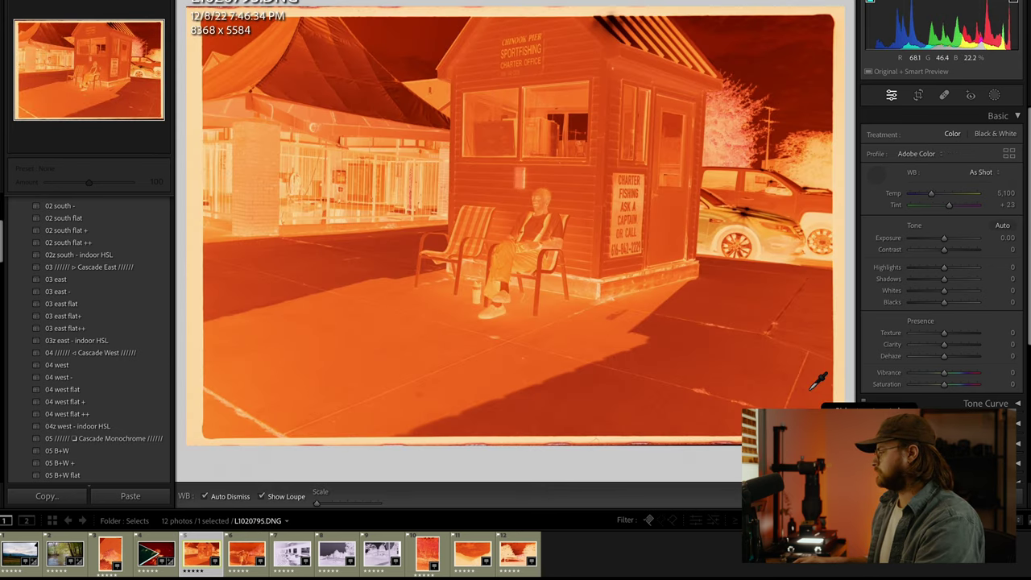
pyautogui.click(842, 109)
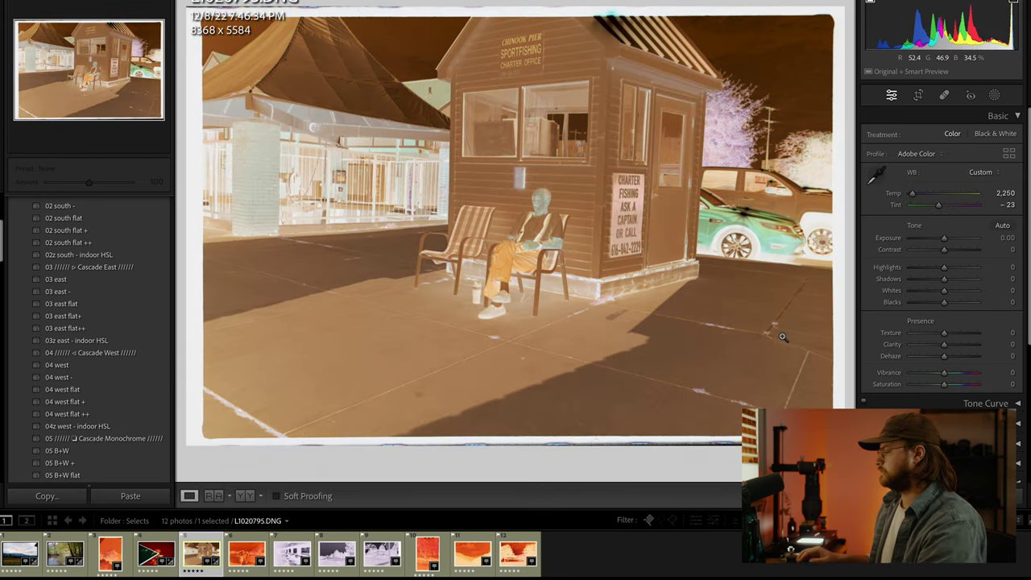
pyautogui.hotkey('ctrl', 'n')
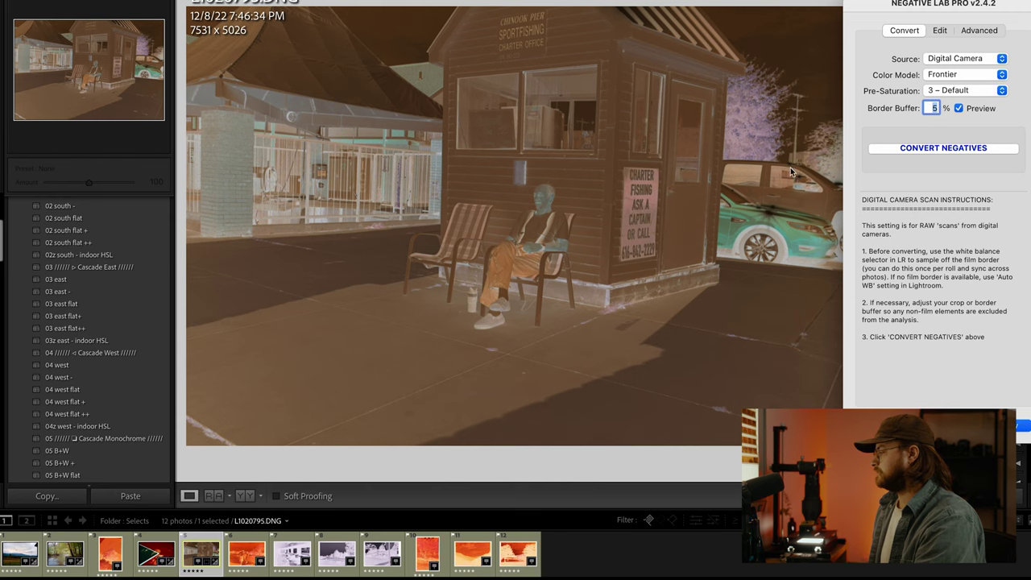
pyautogui.click(929, 149)
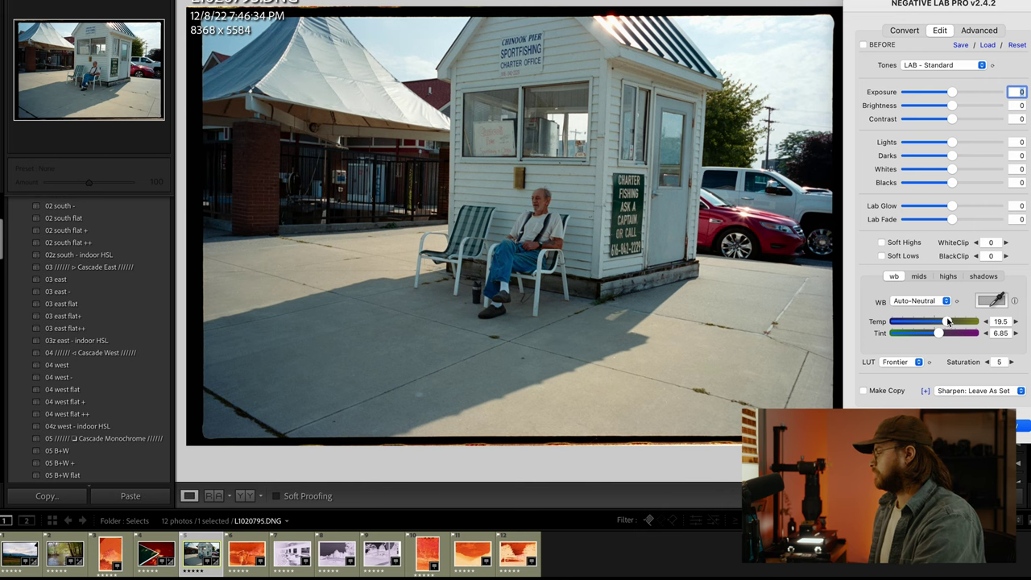
# - Warm Temp to 32 and lift Darks to 6, then close Negative Lab Pro
pyautogui.moveTo(948, 322)
pyautogui.mouseDown()
pyautogui.moveTo(939, 335)
pyautogui.moveTo(957, 320)
pyautogui.mouseUp()
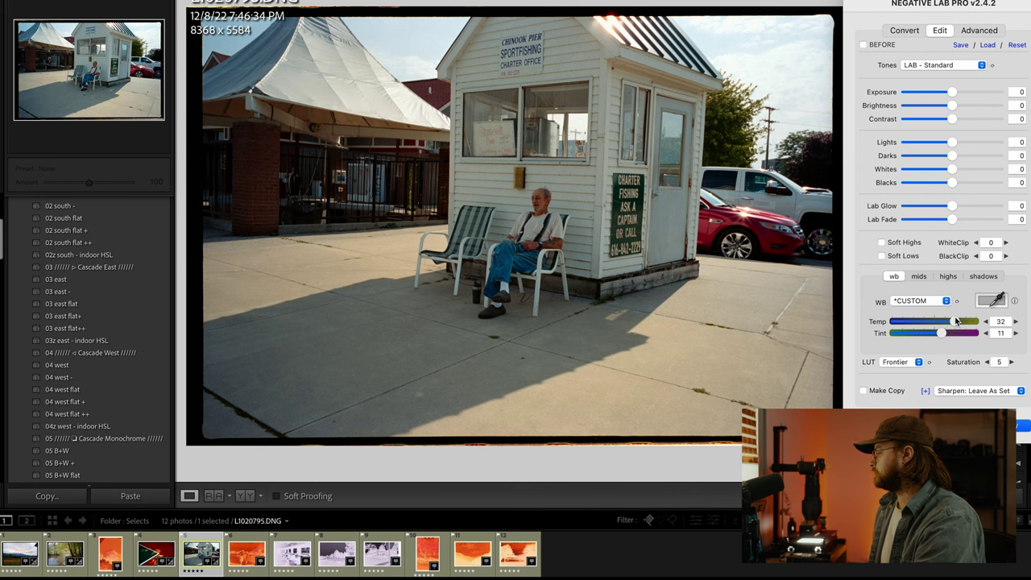
pyautogui.moveTo(953, 156); pyautogui.dragTo(959, 155)
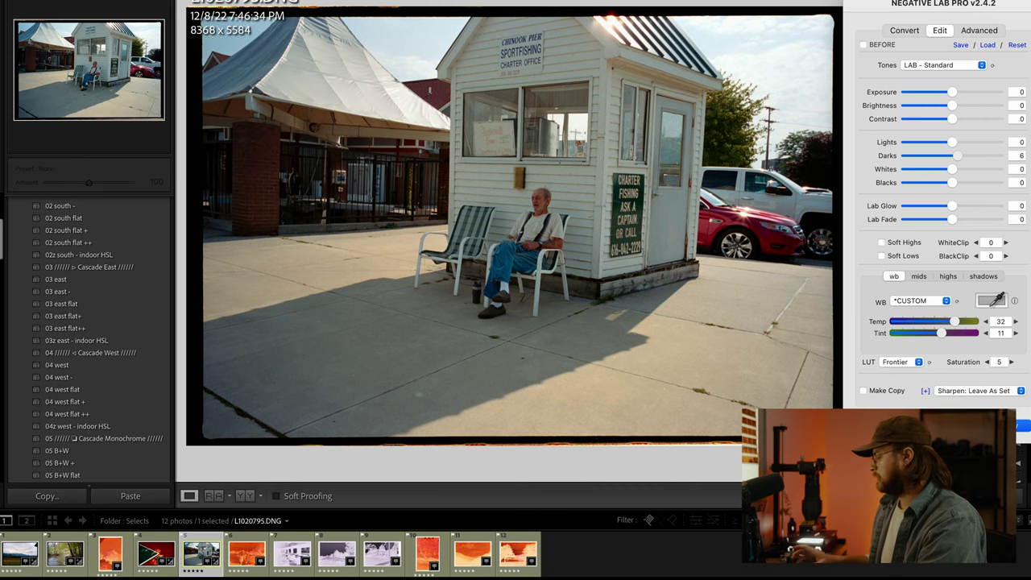
pyautogui.click(1022, 426)
# - Move to the harbour negative, set white balance from its border, and convert it to a positive
pyautogui.press('Right')
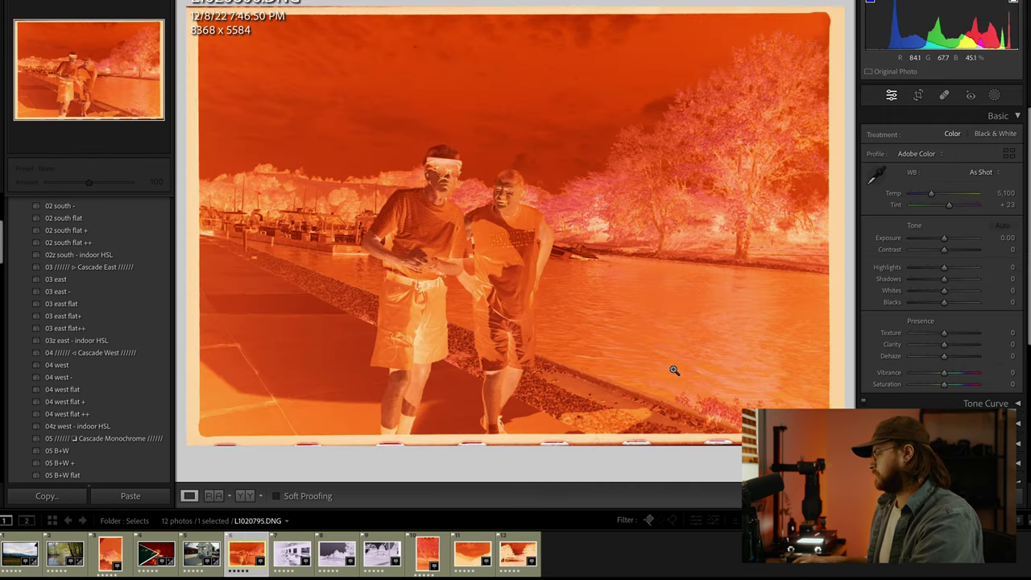
pyautogui.press('w')
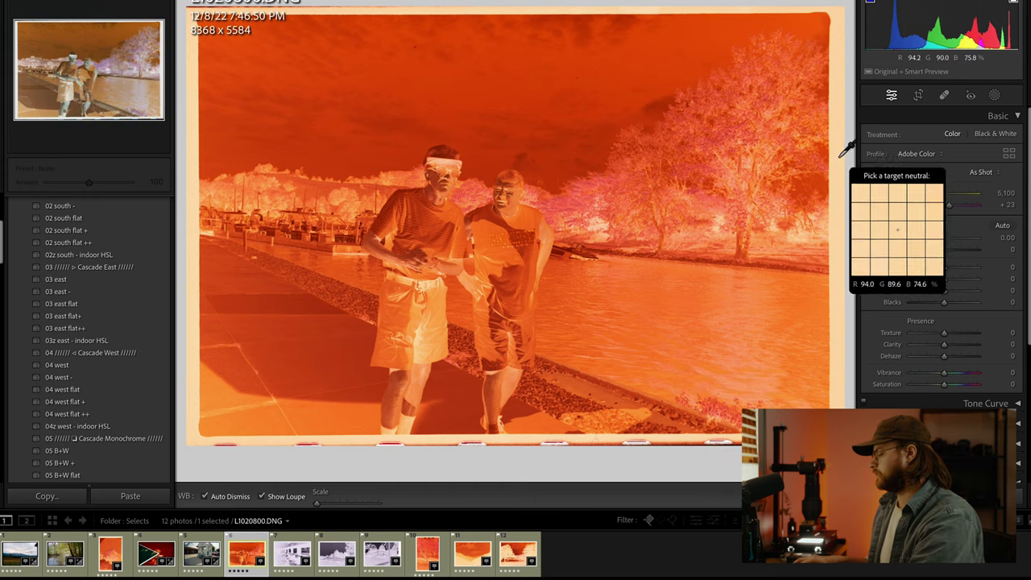
pyautogui.click(843, 169)
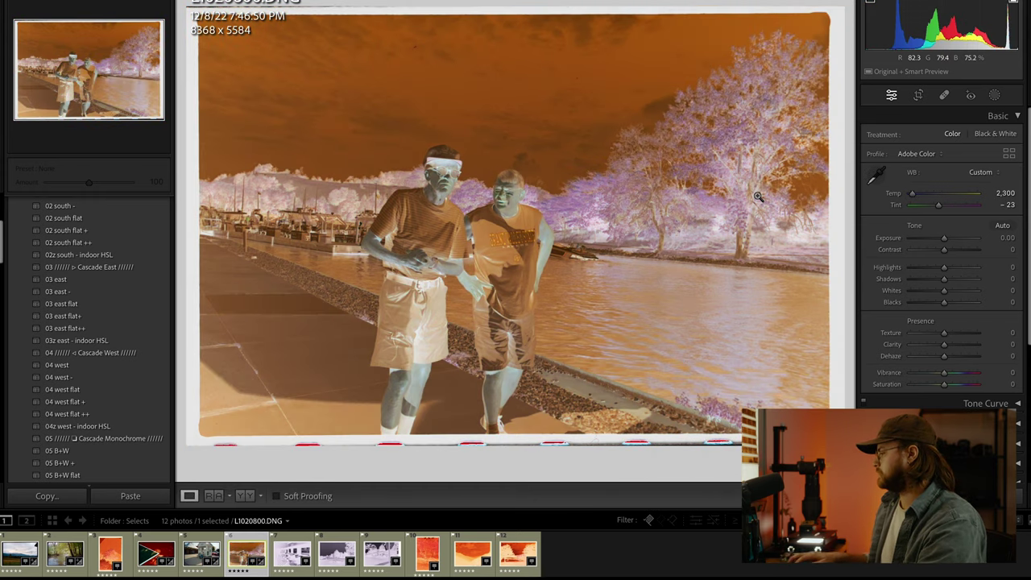
pyautogui.press('super+n')
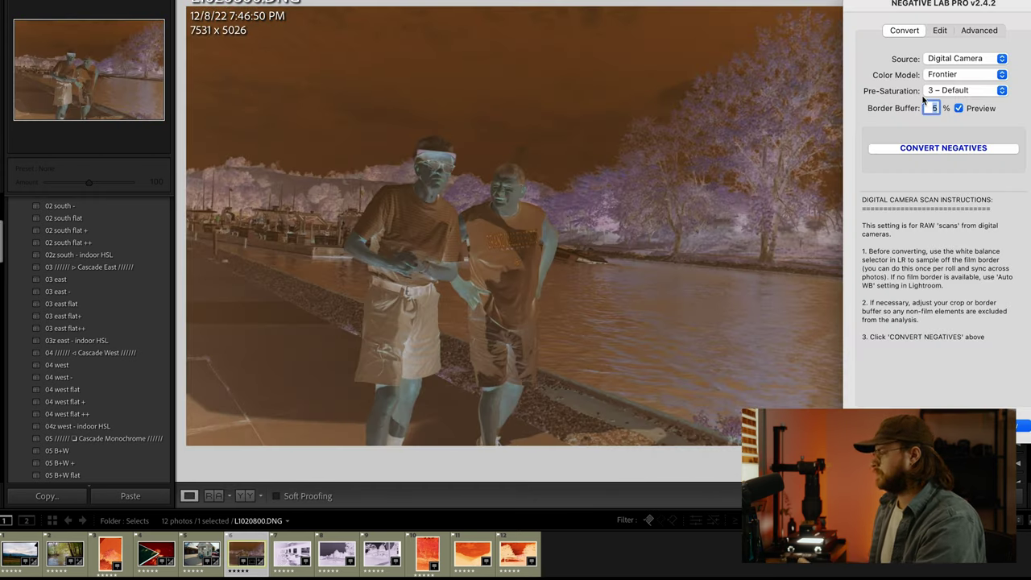
pyautogui.click(945, 149)
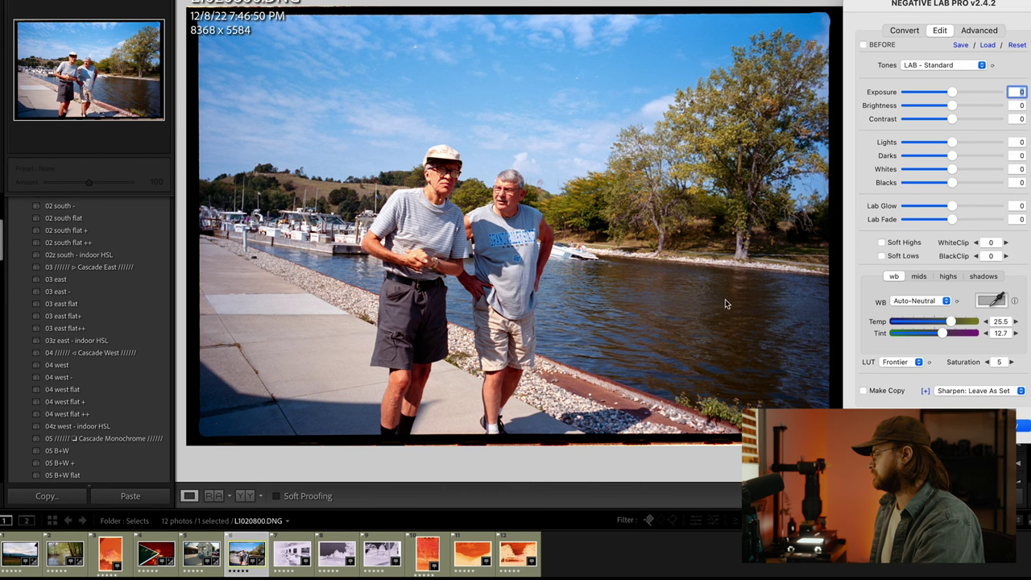
# - Warm Temp to 38, close Negative Lab Pro, and advance to the diner negative
pyautogui.click(952, 322)
pyautogui.moveTo(951, 322); pyautogui.dragTo(949, 333)
pyautogui.click(953, 156)
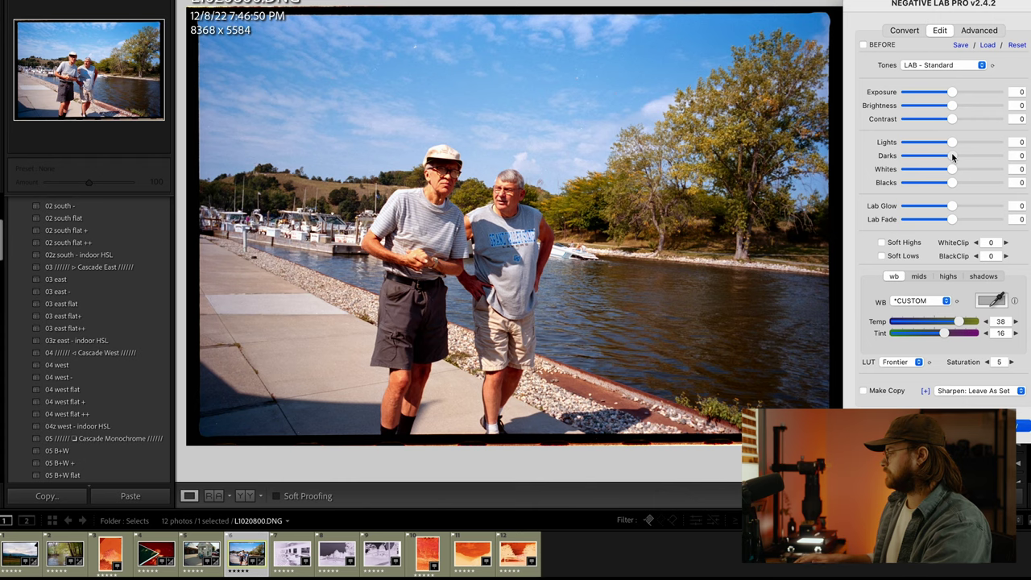
pyautogui.press('Return')
pyautogui.press('Right')
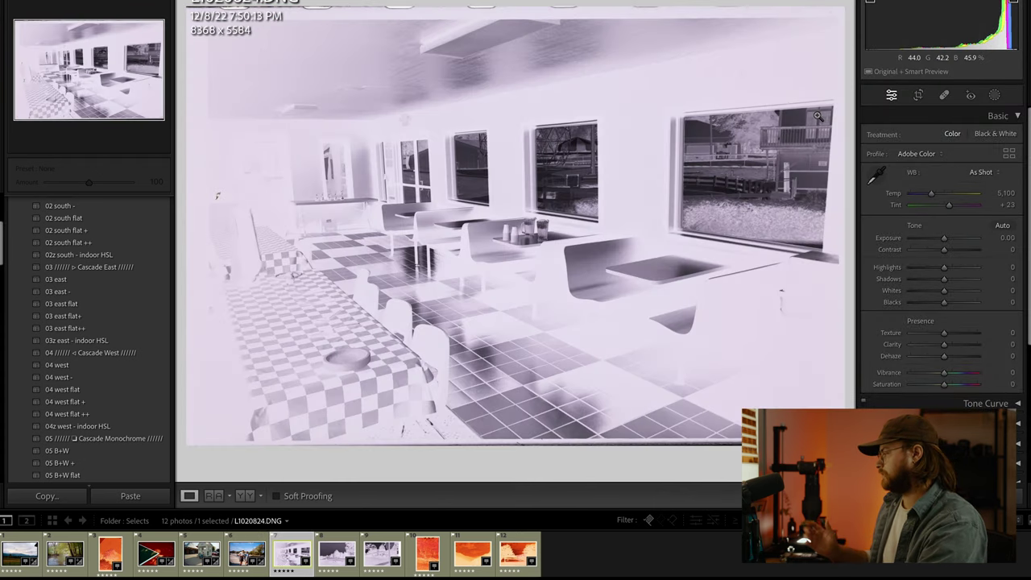
# - Convert the diner negative as B+W with Darks 50, Blacks -1, Lights -12, then advance to the playground negative
pyautogui.press('super+n')
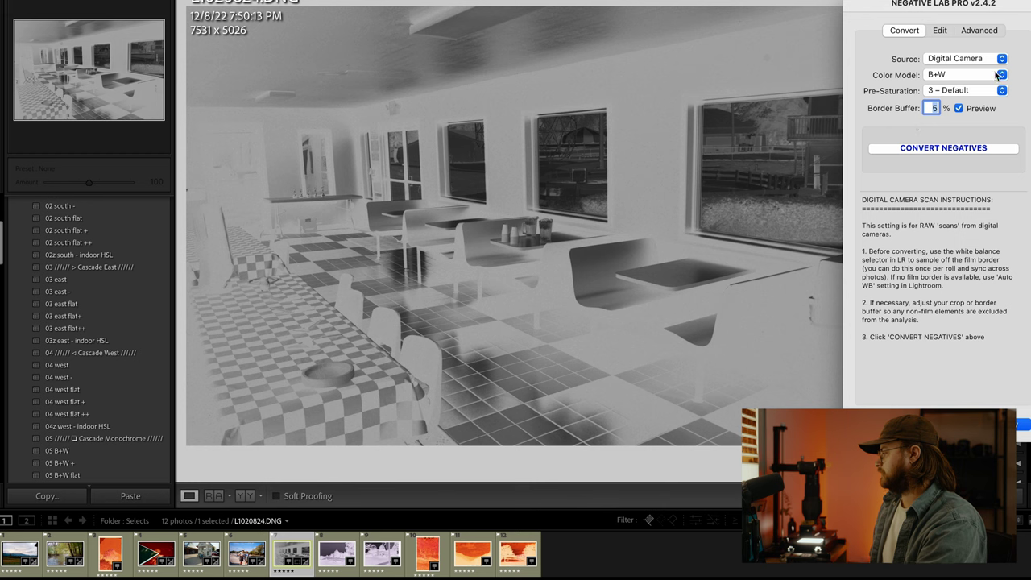
pyautogui.click(942, 152)
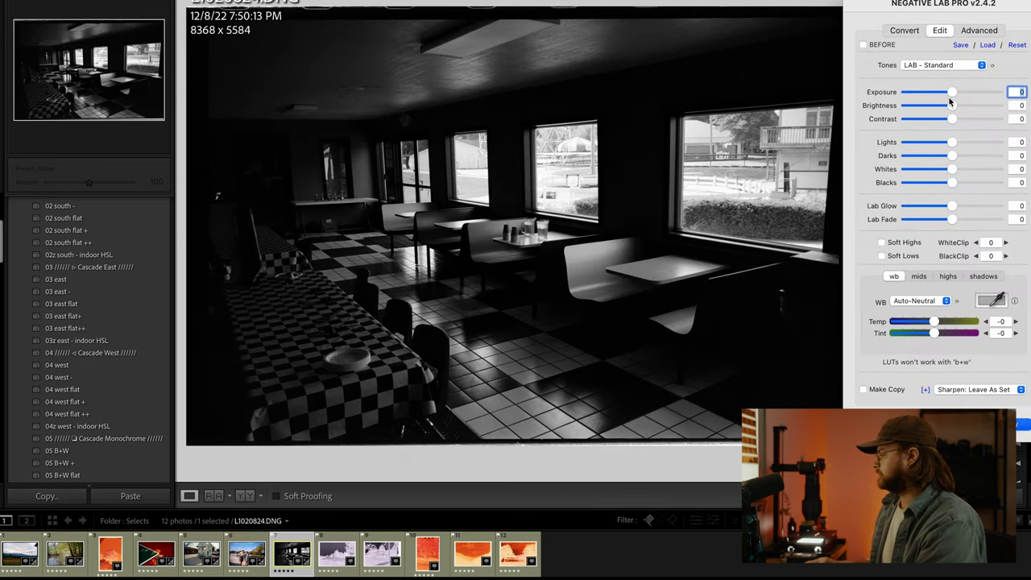
pyautogui.moveTo(953, 157); pyautogui.dragTo(1005, 154)
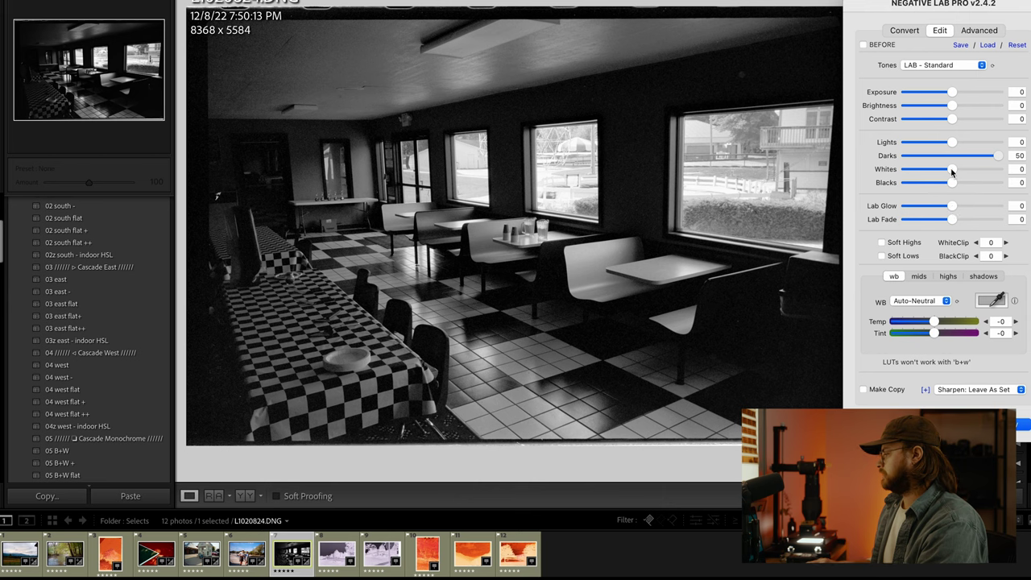
pyautogui.moveTo(952, 182); pyautogui.dragTo(951, 182)
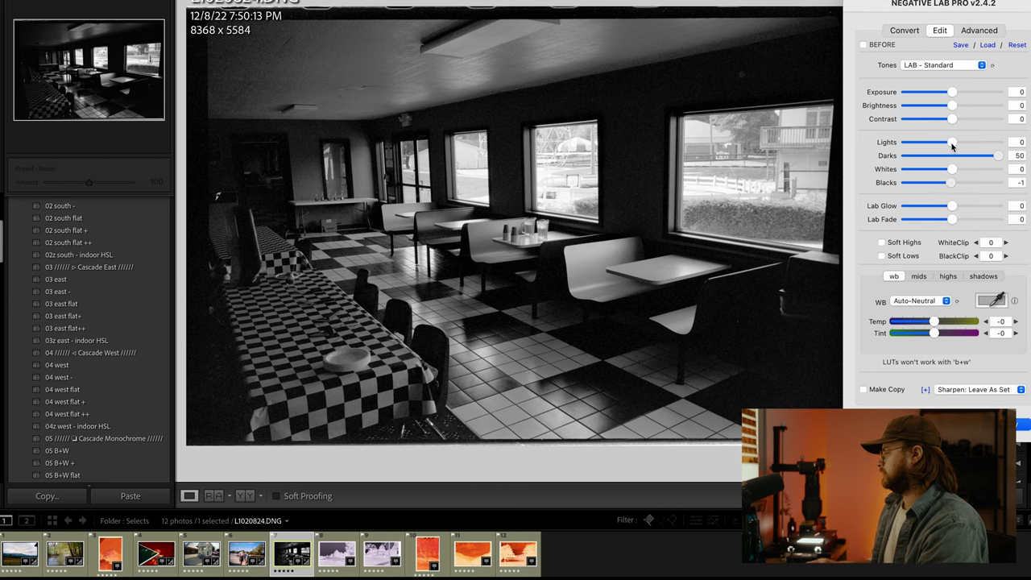
pyautogui.moveTo(951, 145); pyautogui.dragTo(941, 149)
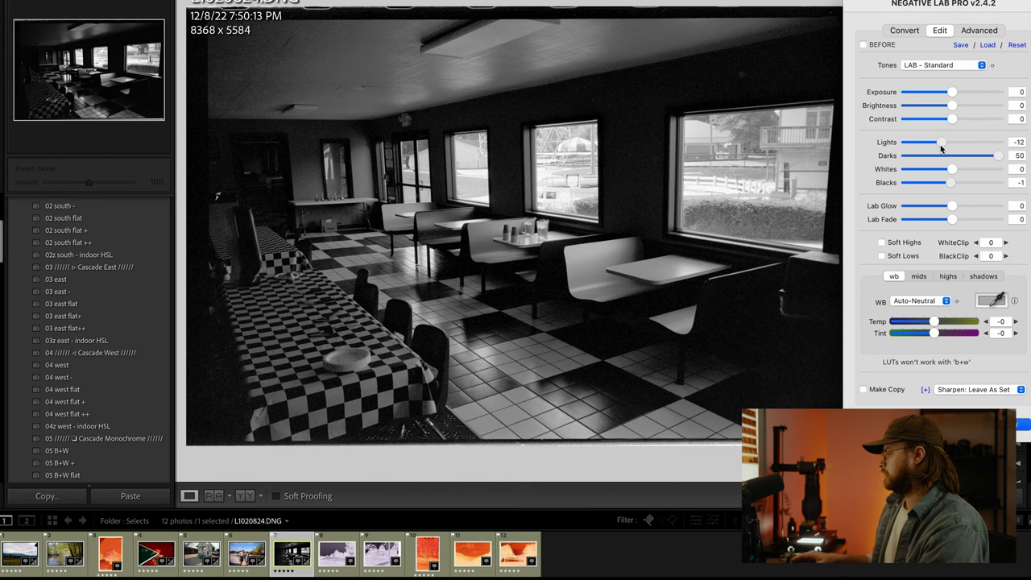
pyautogui.press('Return')
pyautogui.press('Right')
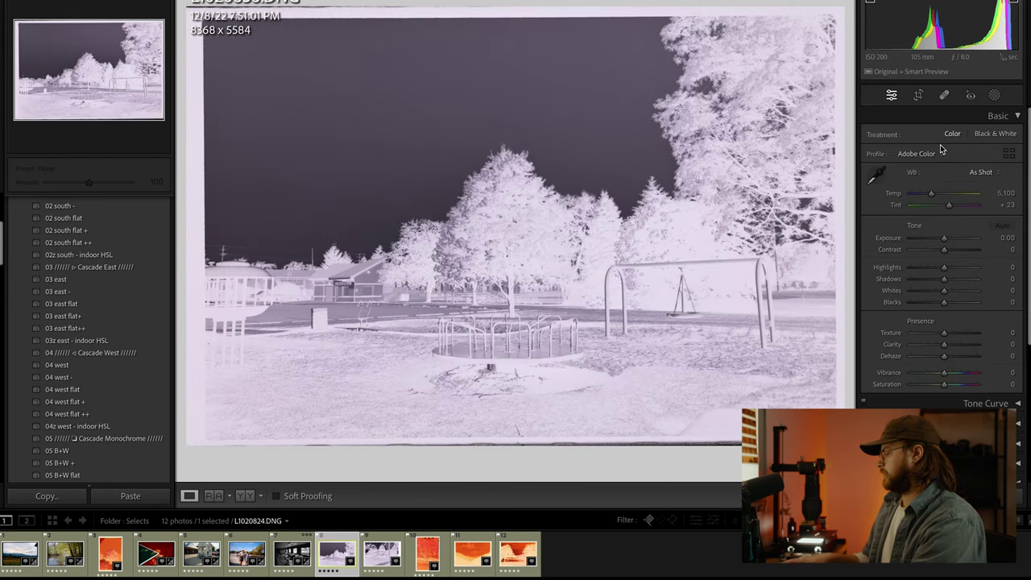
# - Convert the playground negative with the B+W colour model and raise Darks to 23
pyautogui.press('super+n')
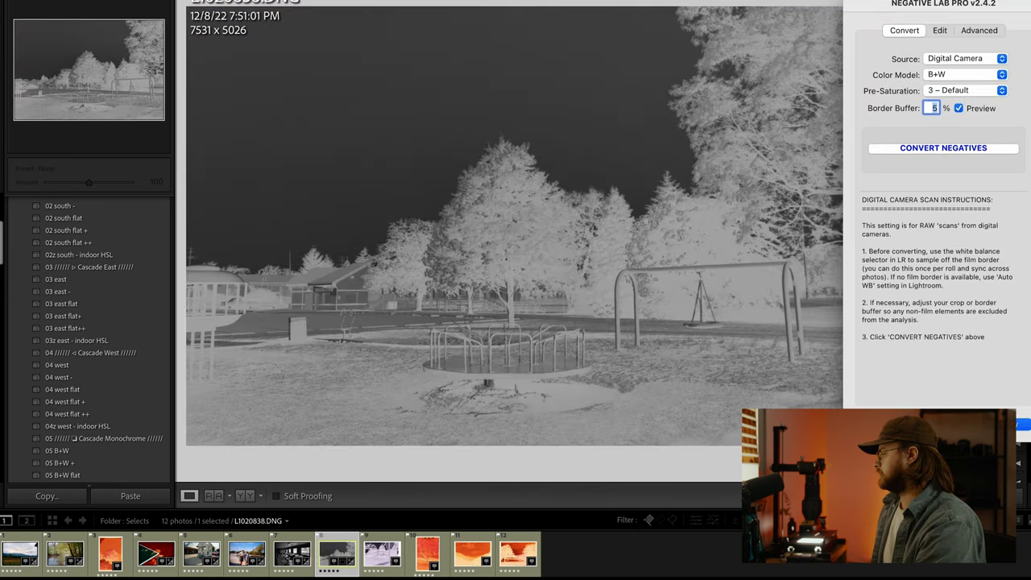
pyautogui.click(913, 150)
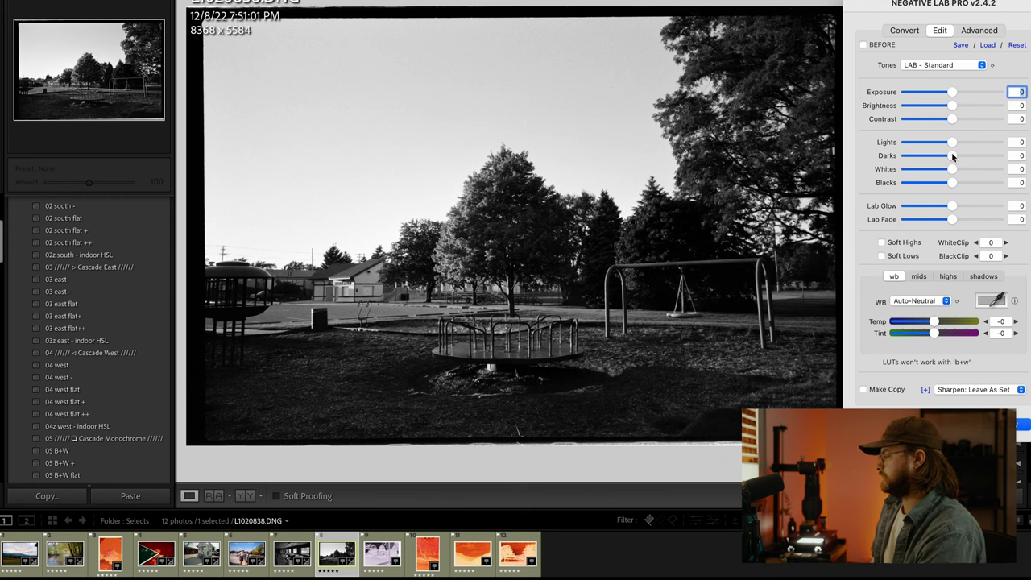
pyautogui.moveTo(953, 155); pyautogui.dragTo(972, 156)
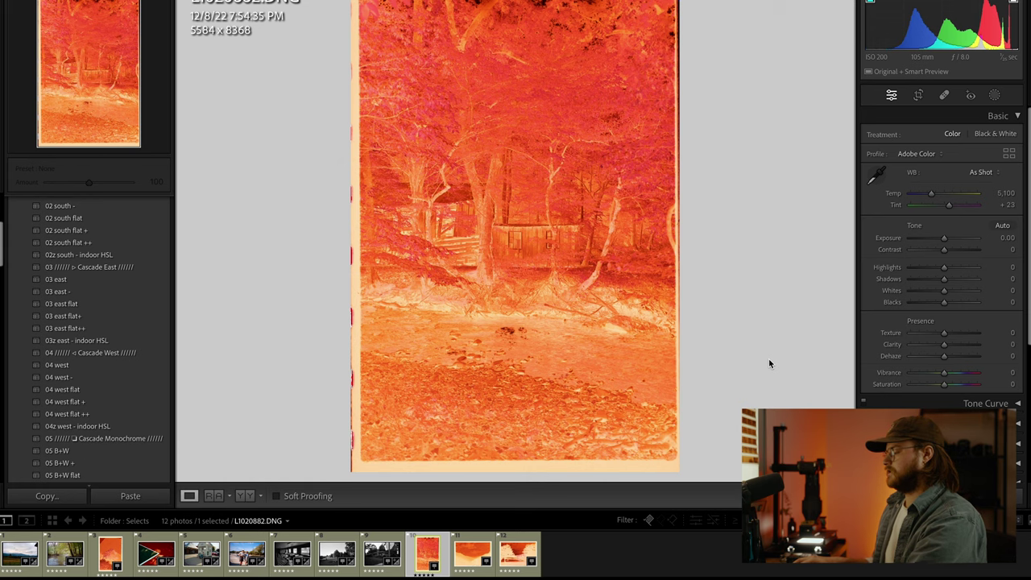
# - Set white balance from the film border and convert the cabin negative to a positive
pyautogui.press('w')
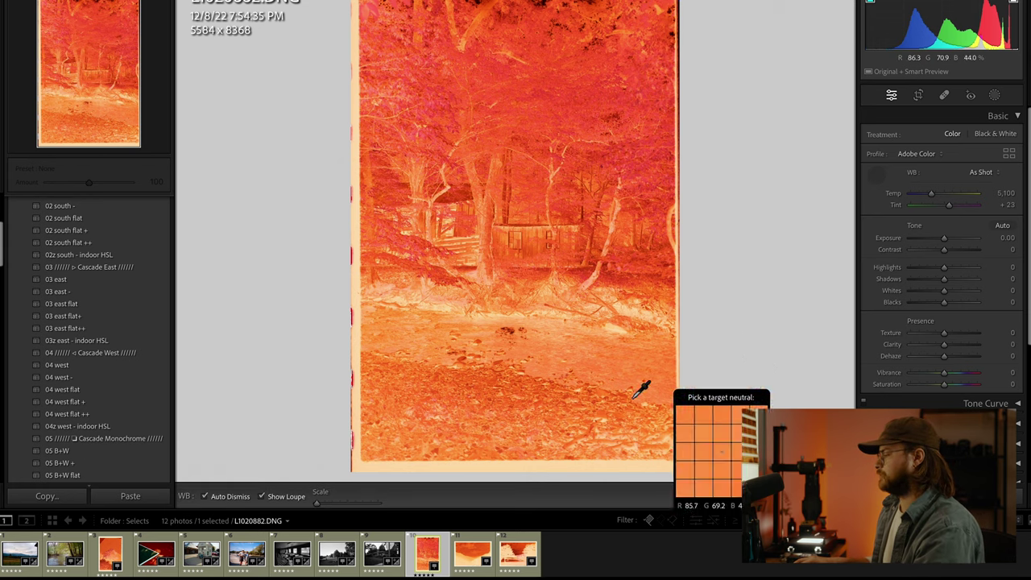
pyautogui.click(574, 466)
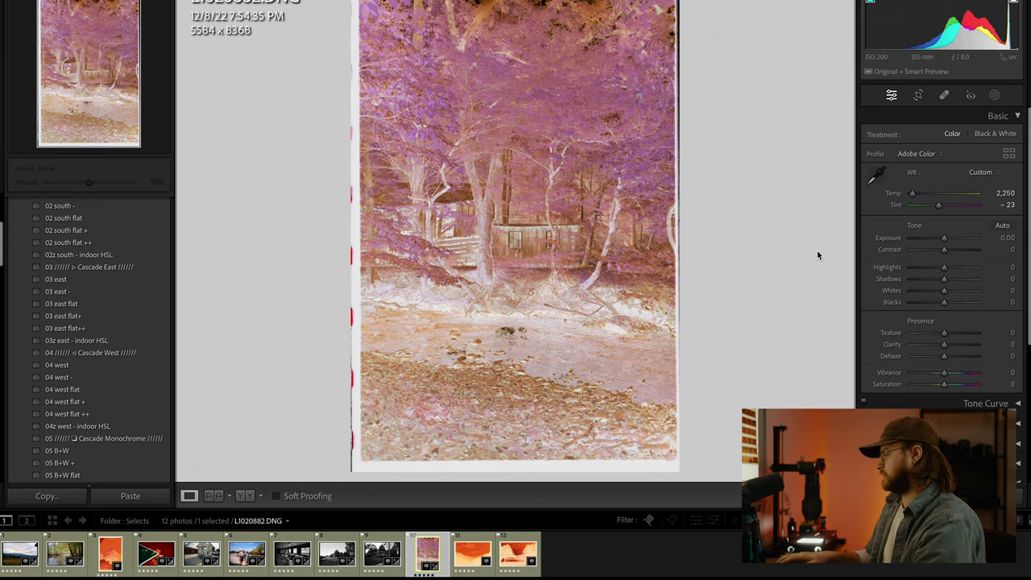
pyautogui.press('super+n')
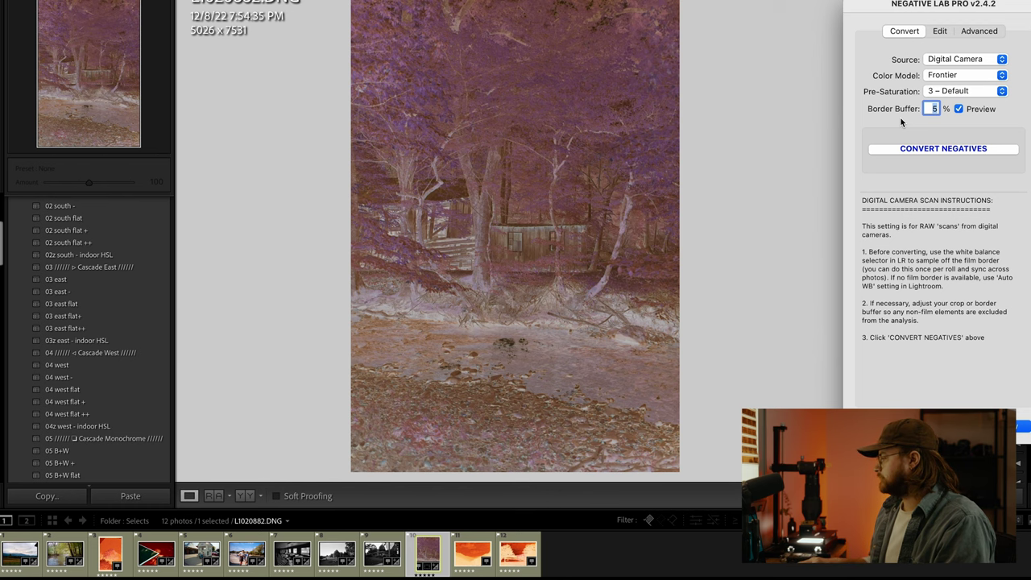
pyautogui.click(931, 150)
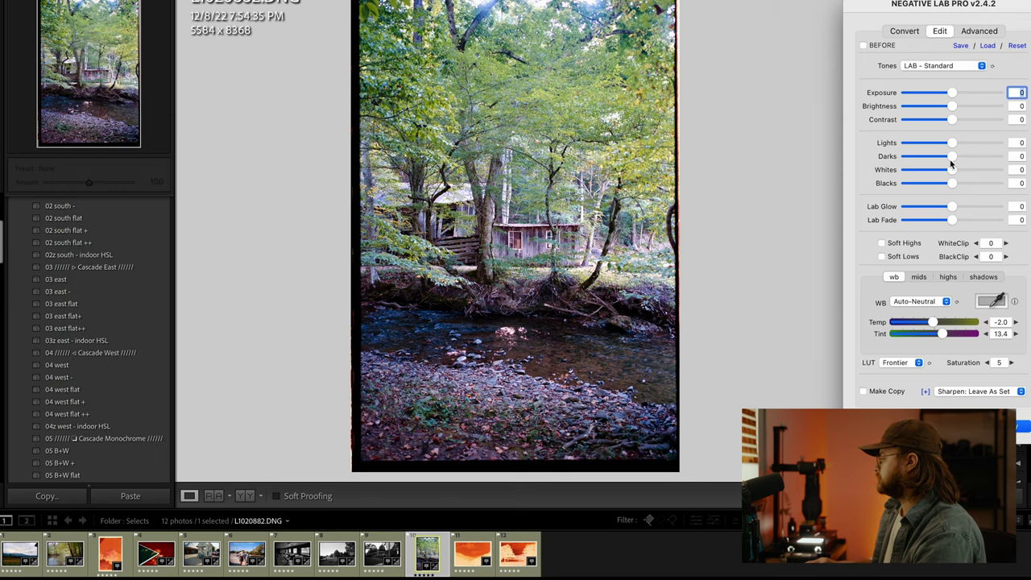
# - Set Darks -15, Lights -7, Temp 34 and Tint 20, then close and advance to the valley negative
pyautogui.moveTo(951, 158); pyautogui.dragTo(940, 160)
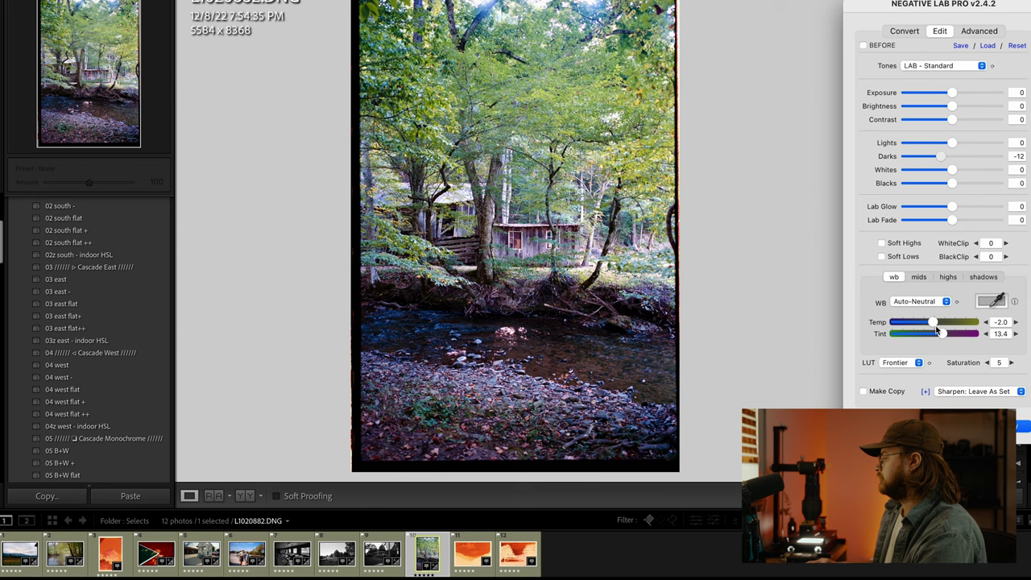
pyautogui.moveTo(933, 323)
pyautogui.mouseDown()
pyautogui.moveTo(957, 320)
pyautogui.moveTo(946, 337)
pyautogui.mouseUp()
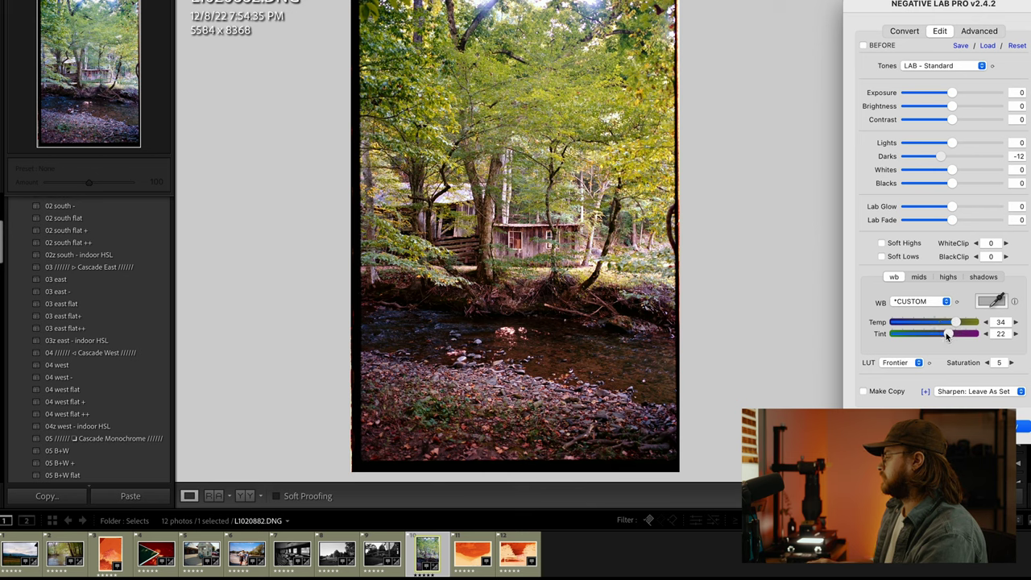
pyautogui.moveTo(941, 156); pyautogui.dragTo(945, 147)
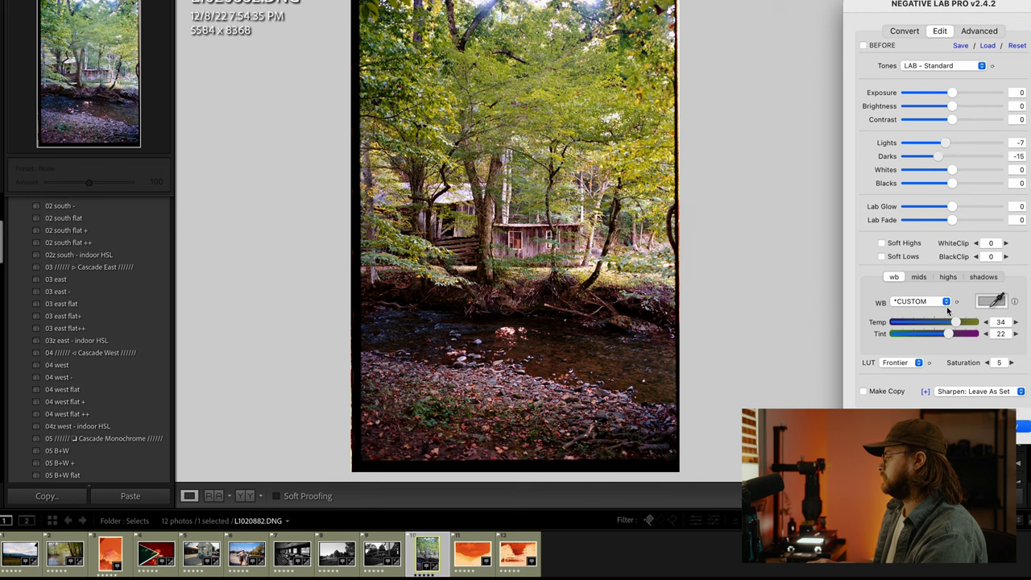
pyautogui.moveTo(950, 335); pyautogui.dragTo(949, 335)
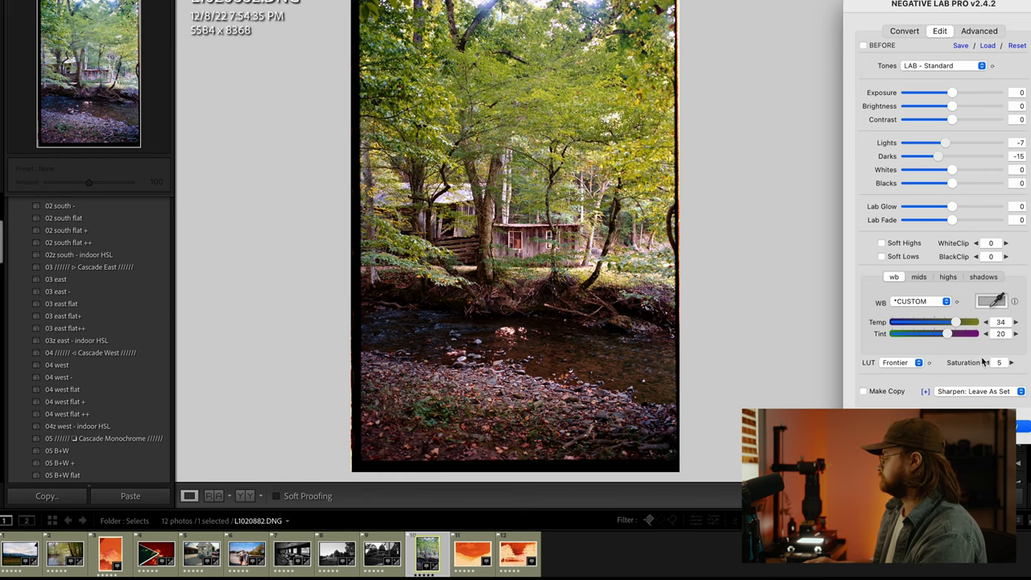
pyautogui.click(995, 427)
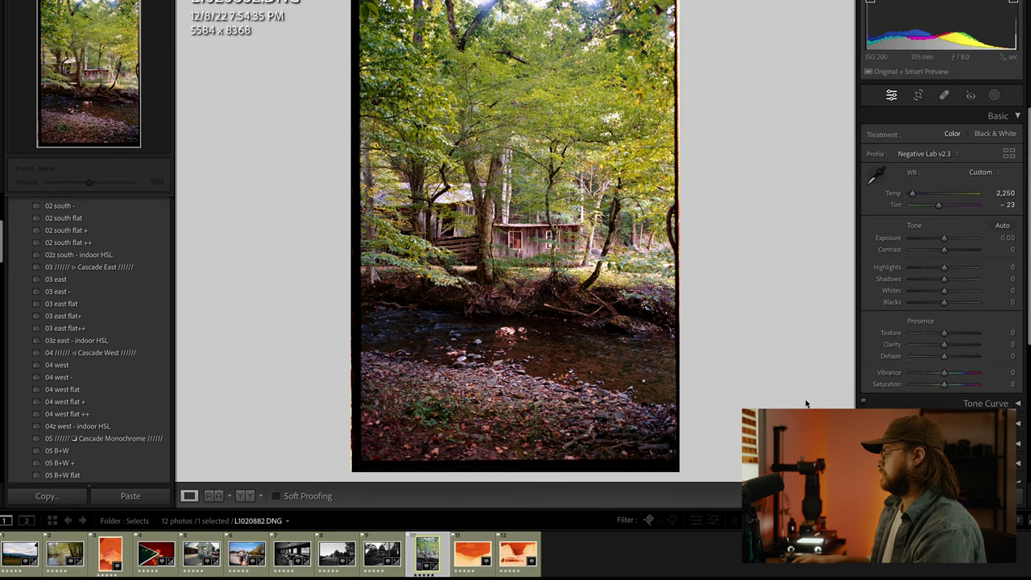
pyautogui.press('Right')
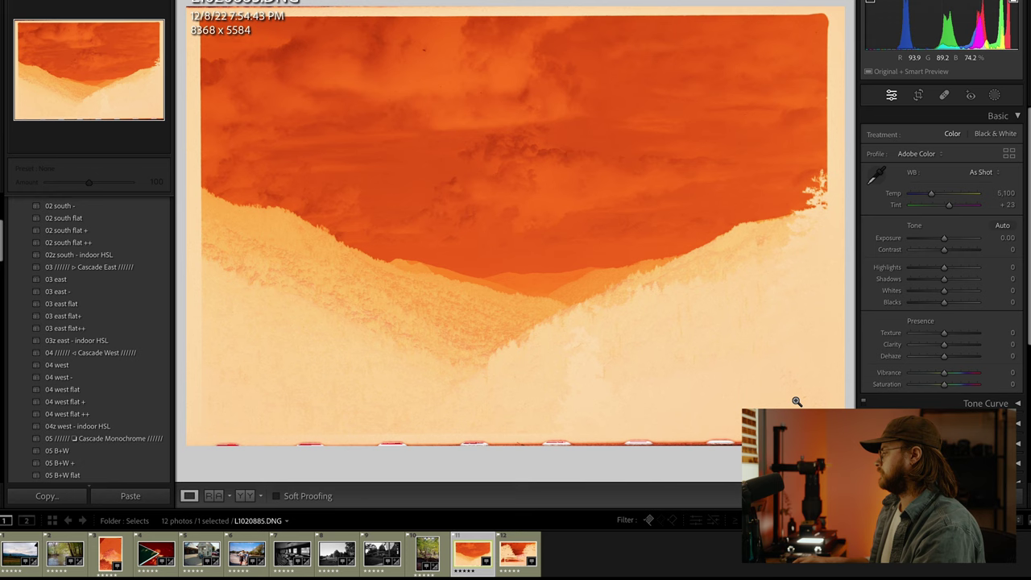
# - Set white balance from the film border and convert the valley negative to a positive
pyautogui.press('w')
pyautogui.click(830, 135)
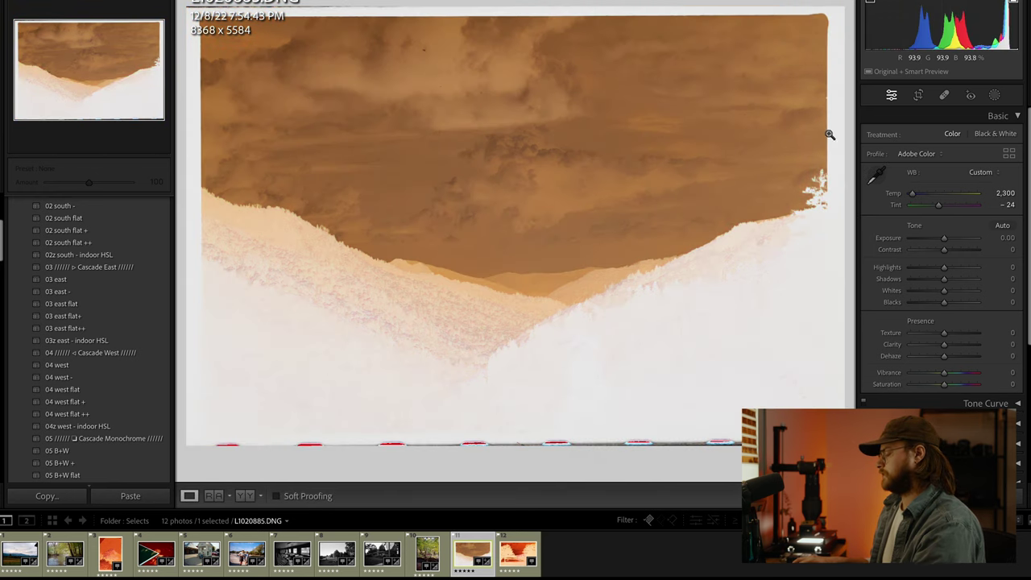
pyautogui.press('super+n')
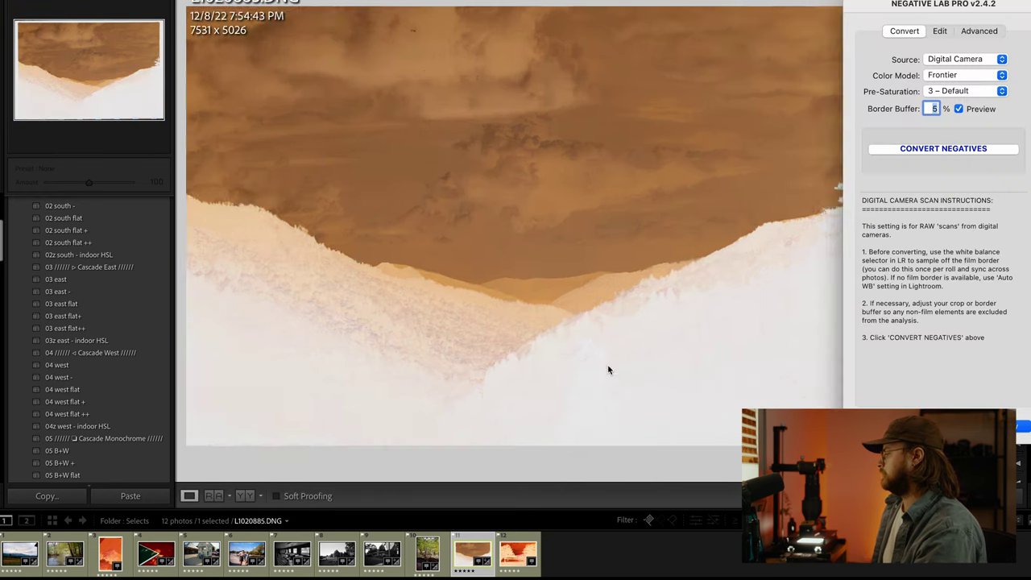
pyautogui.click(930, 146)
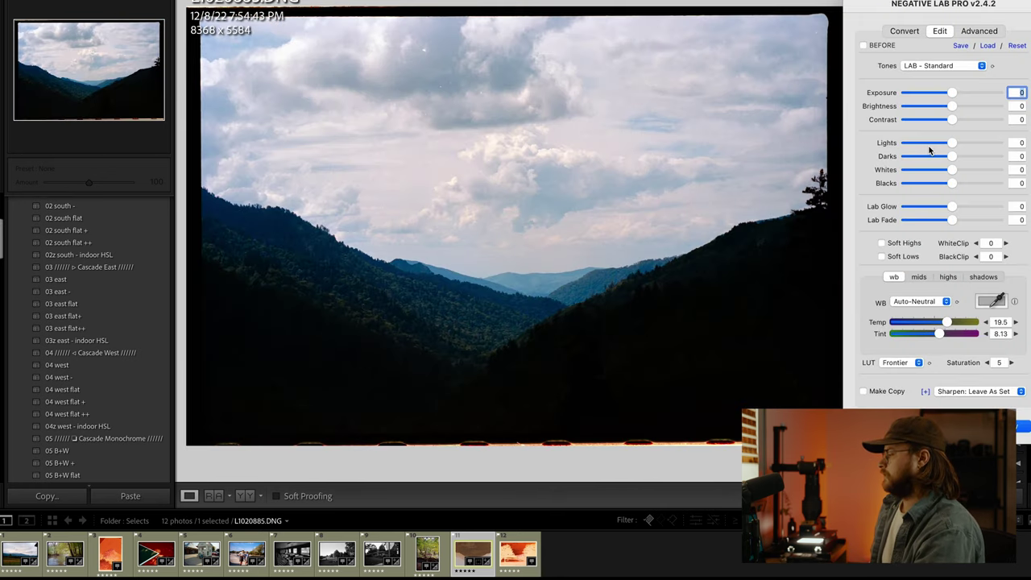
# - Warm Temp to 38 and lift Darks to 18, then close Negative Lab Pro
pyautogui.click(940, 334)
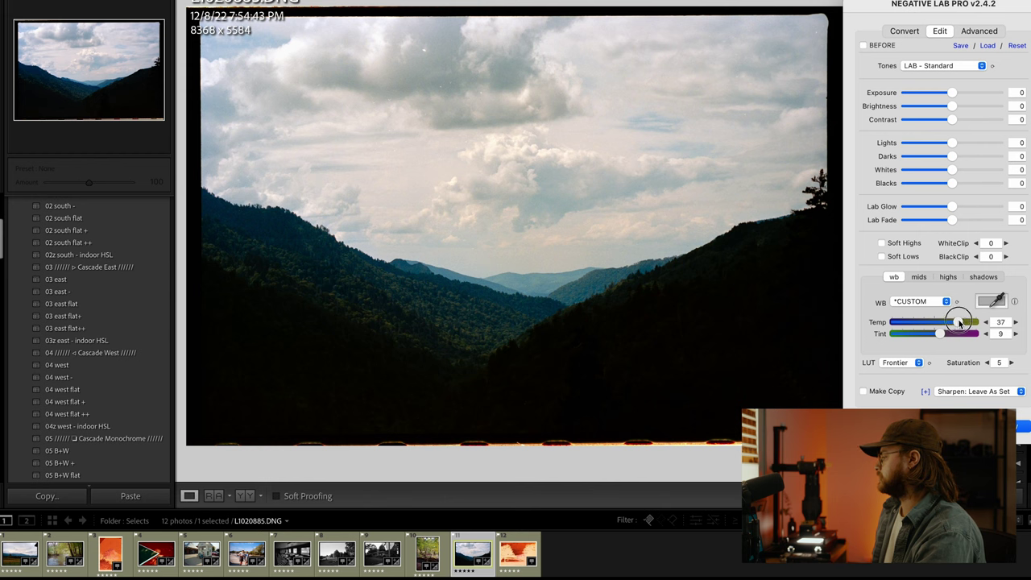
pyautogui.click(959, 322)
pyautogui.moveTo(952, 156); pyautogui.dragTo(969, 156)
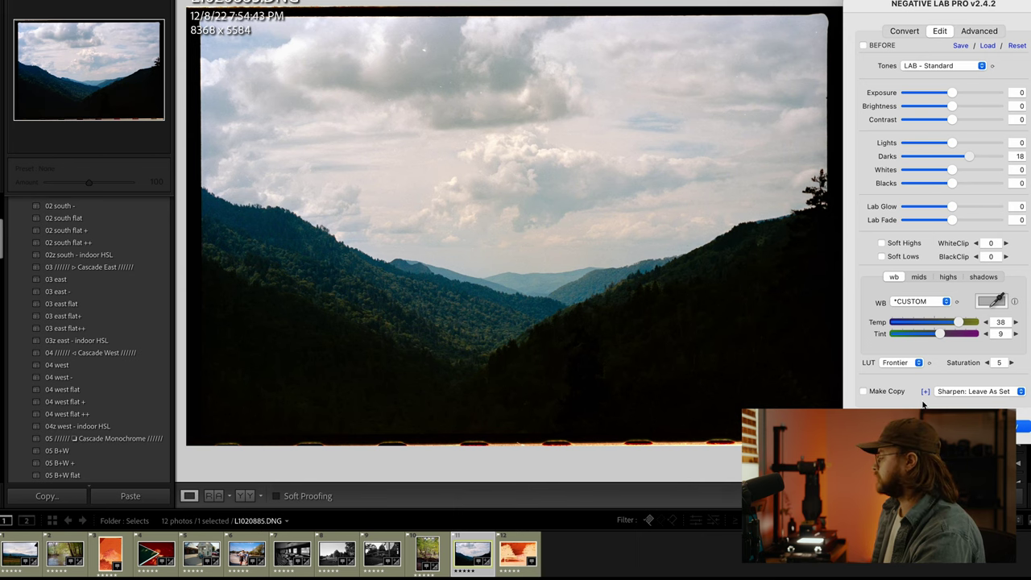
pyautogui.press('Return')
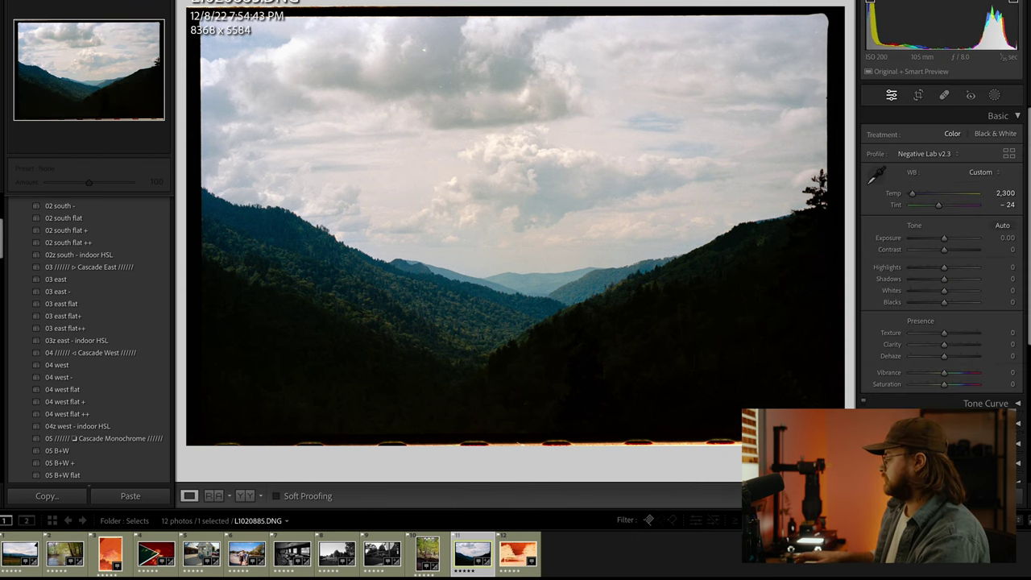
# - Move to the lakeside negative, sample its film border for white balance, and open Negative Lab Pro
pyautogui.press('Right')
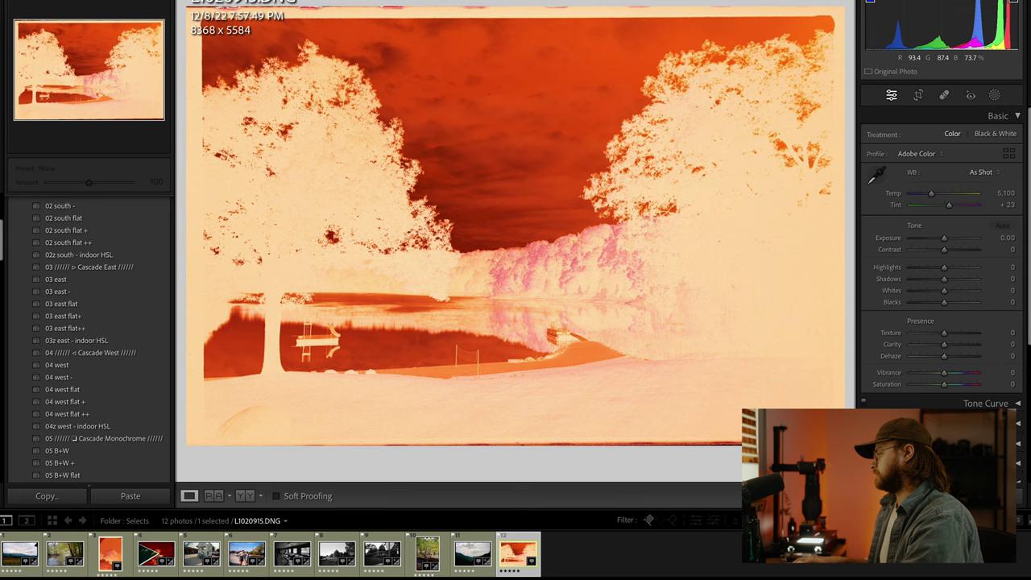
pyautogui.press('w')
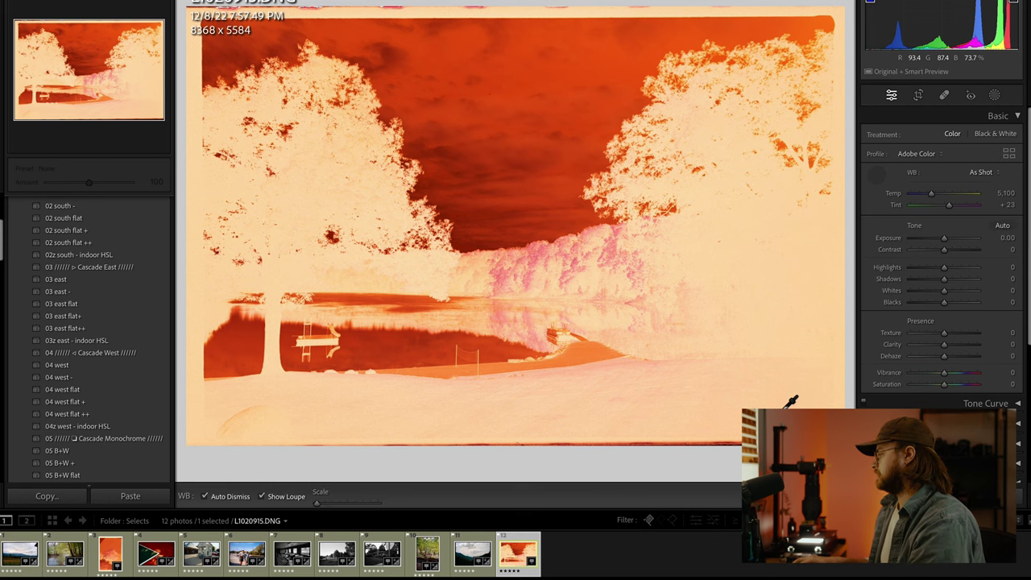
pyautogui.click(844, 71)
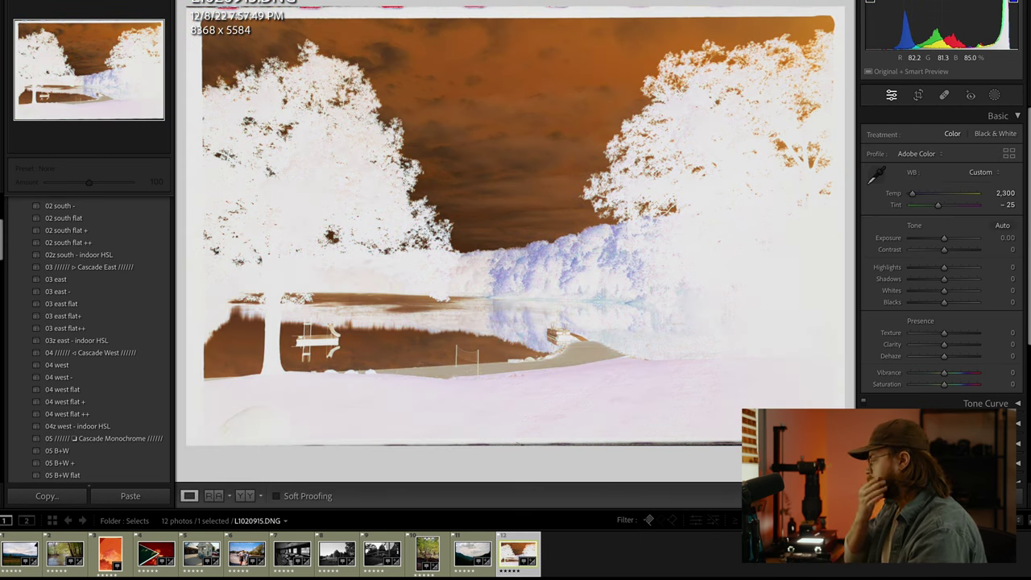
pyautogui.press('super+n')
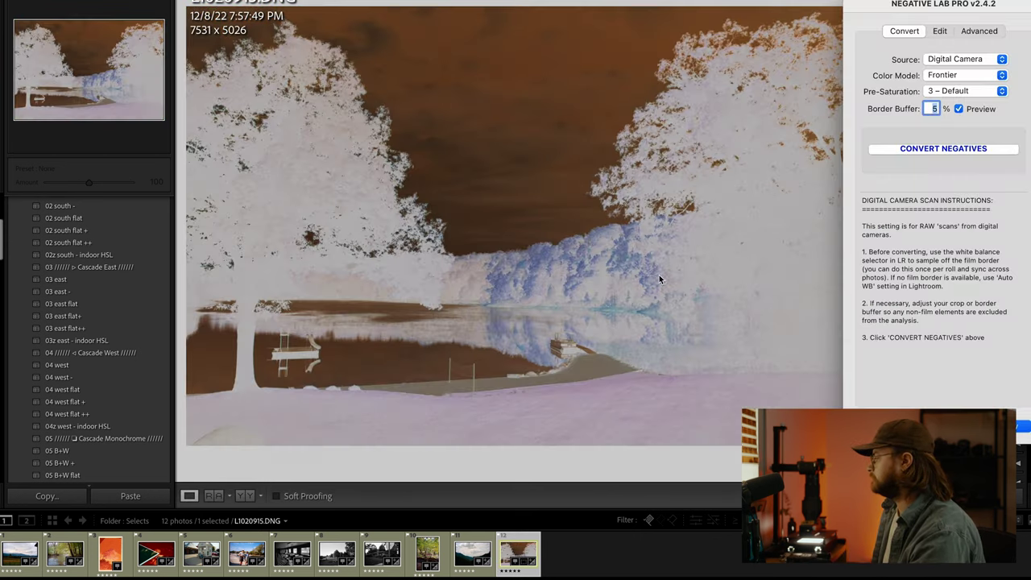
# - Convert the lake negative, brighten Darks to 29 and warm Temp to 26
pyautogui.click(924, 149)
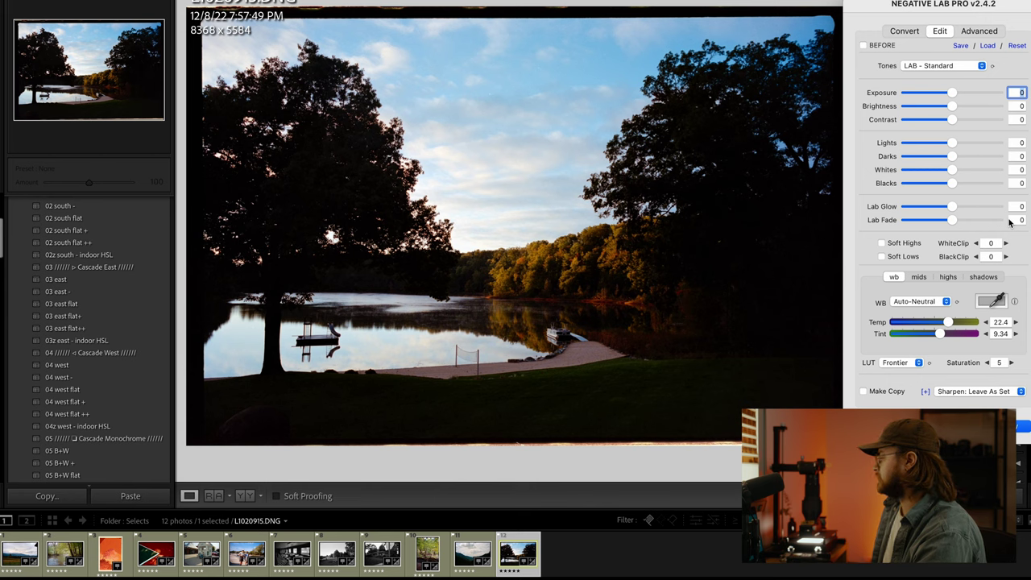
pyautogui.moveTo(953, 158); pyautogui.dragTo(981, 159)
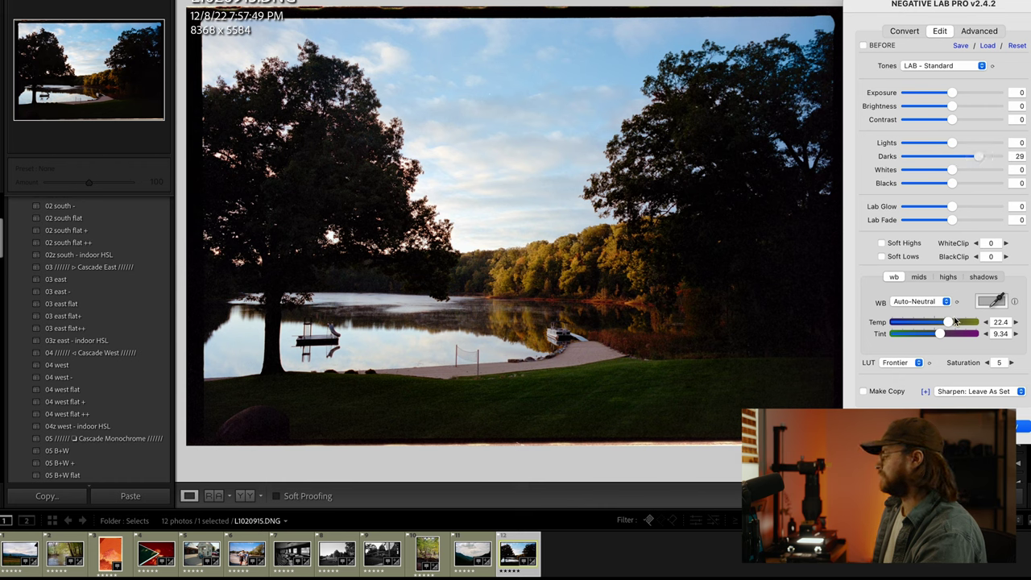
pyautogui.moveTo(947, 322); pyautogui.dragTo(949, 321)
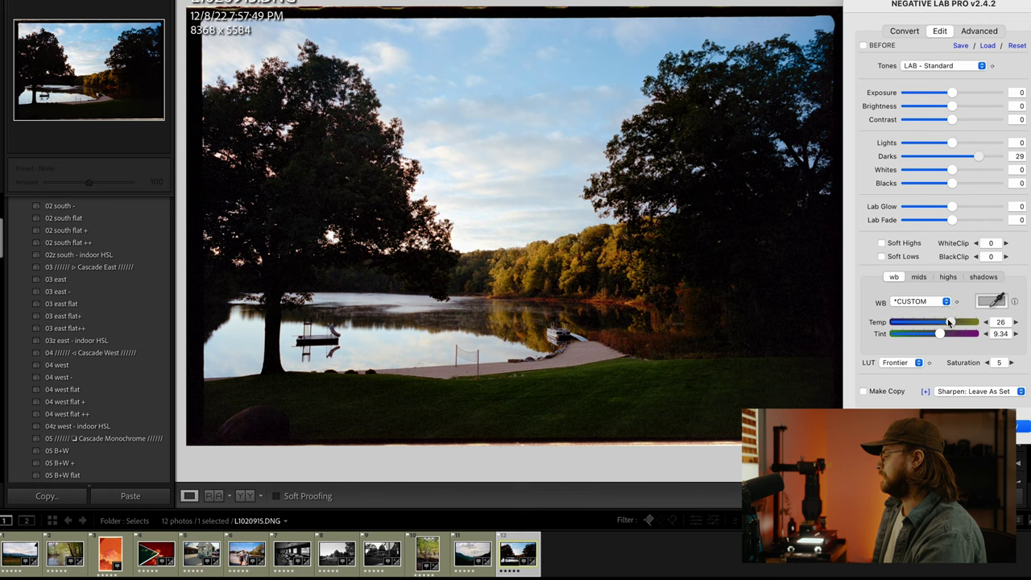